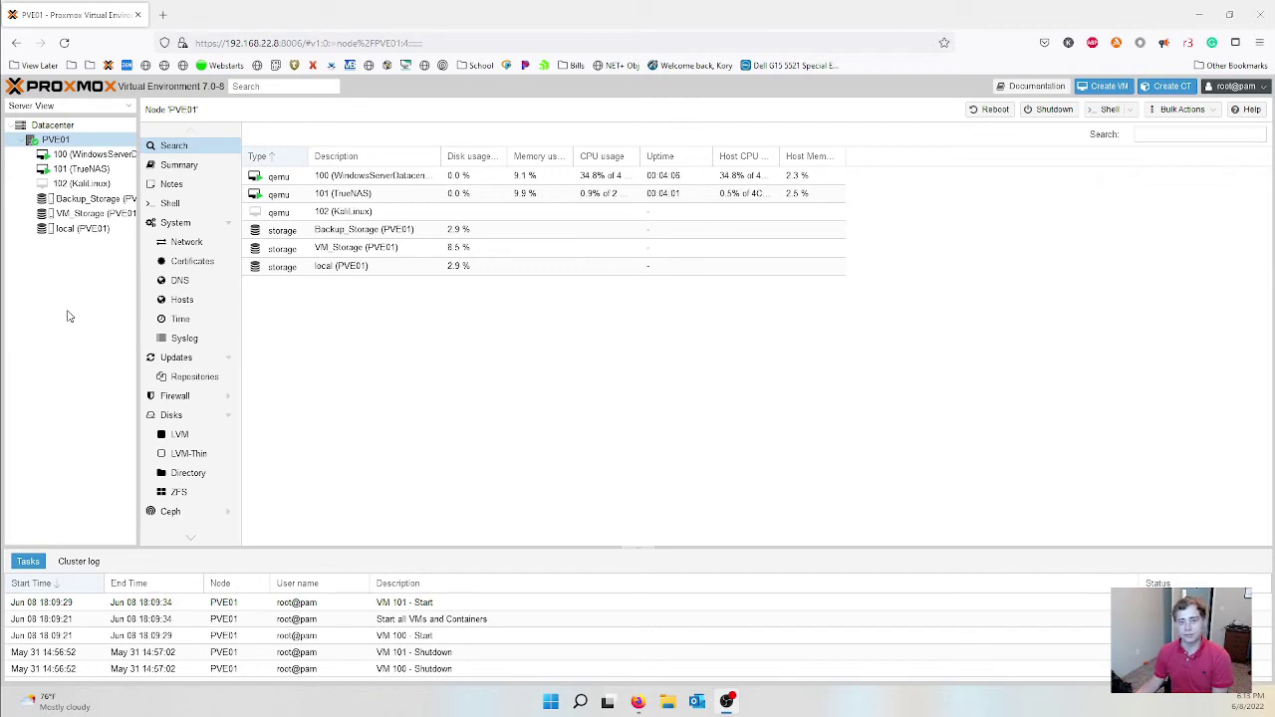
click(1195, 14)
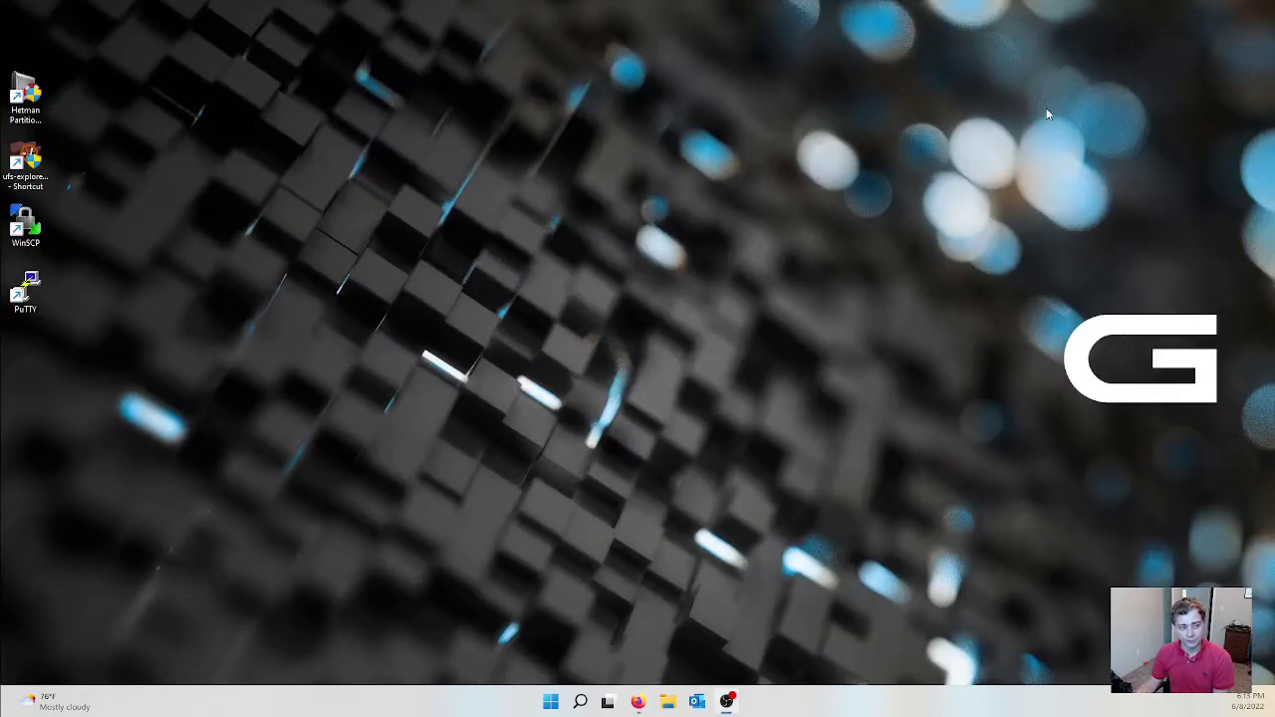
click(25, 291)
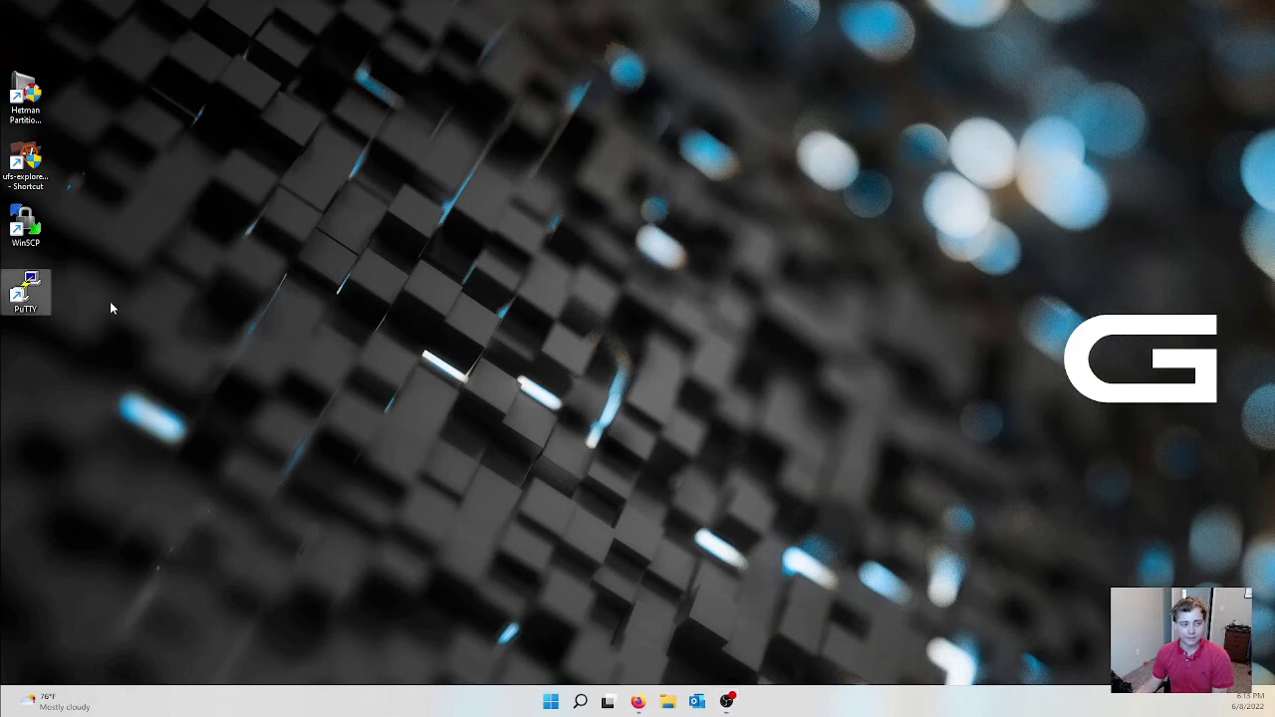
click(42, 239)
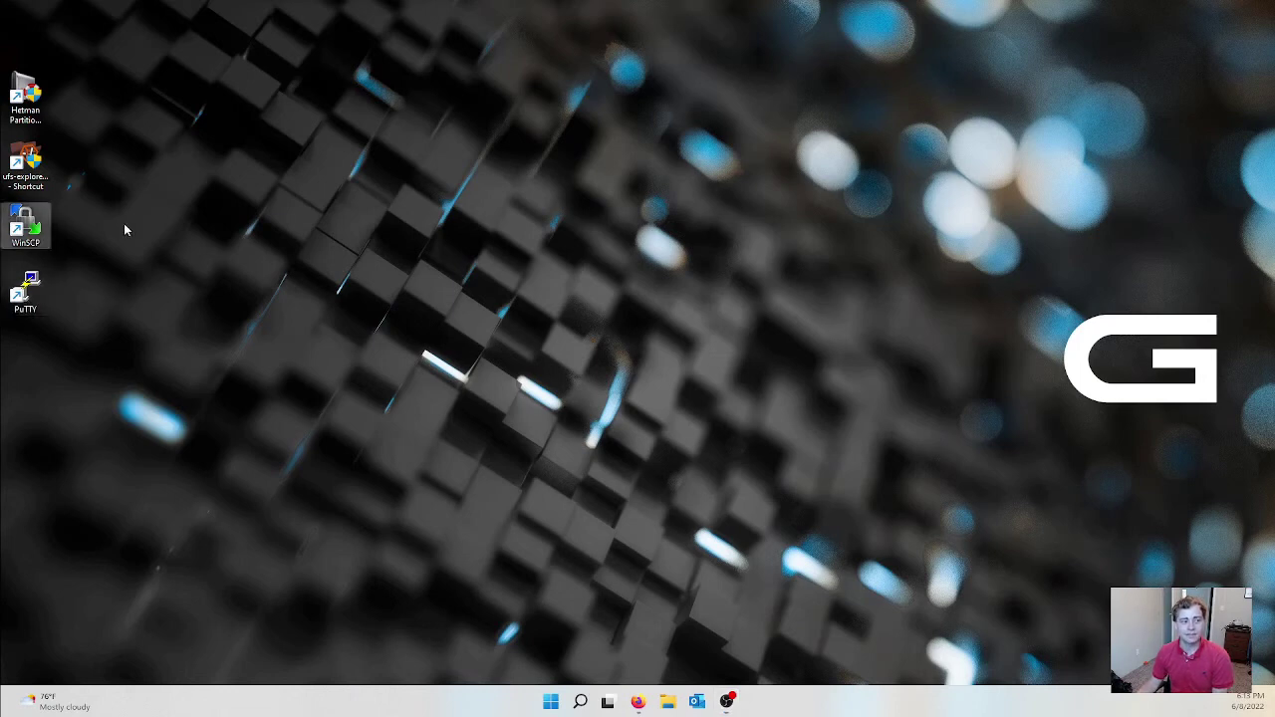
click(25, 99)
click(25, 165)
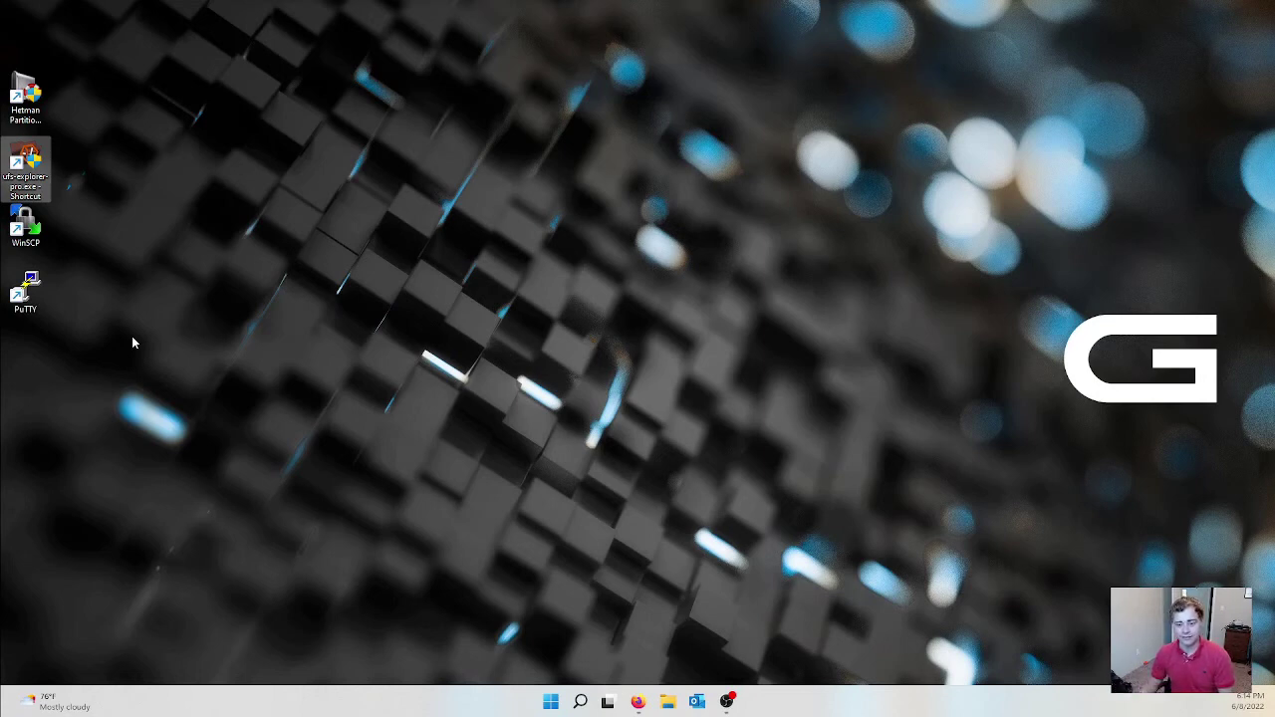
click(637, 701)
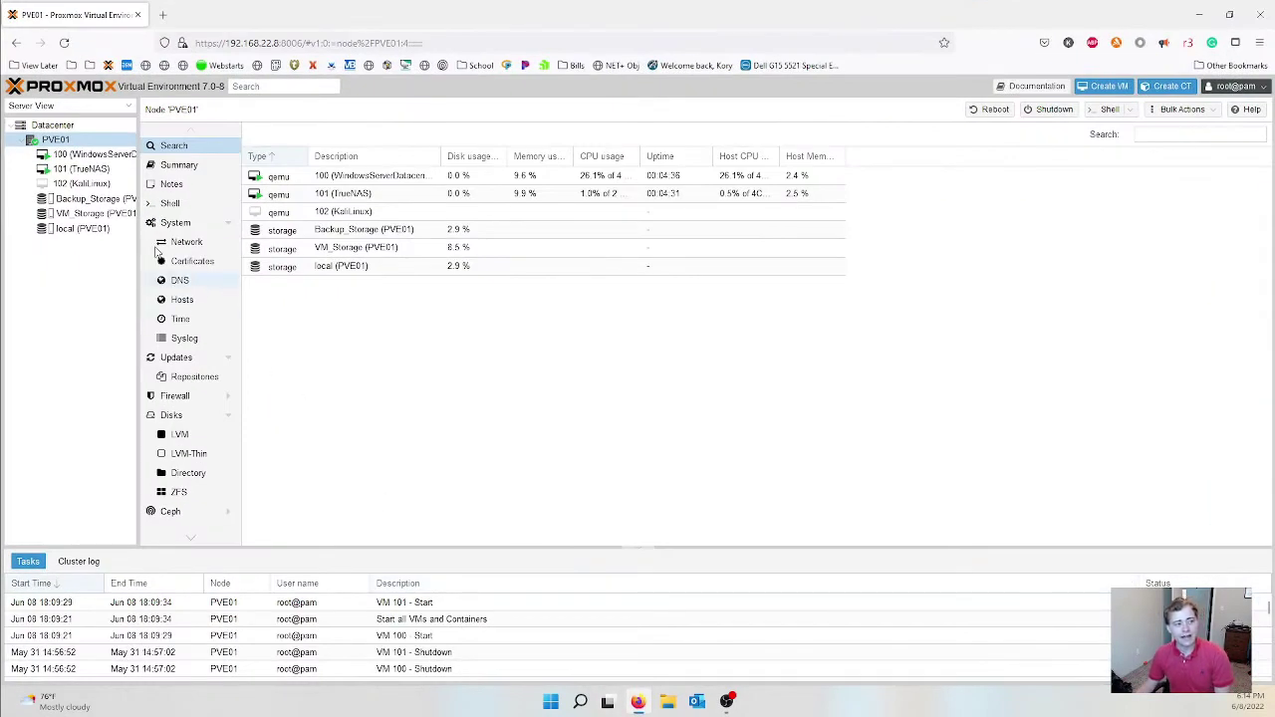
Select VM 101 (TrueNAS), switch to PuTTY and connect over SSH to 192.168.22.8 on port 22, accepting the host key.
click(84, 168)
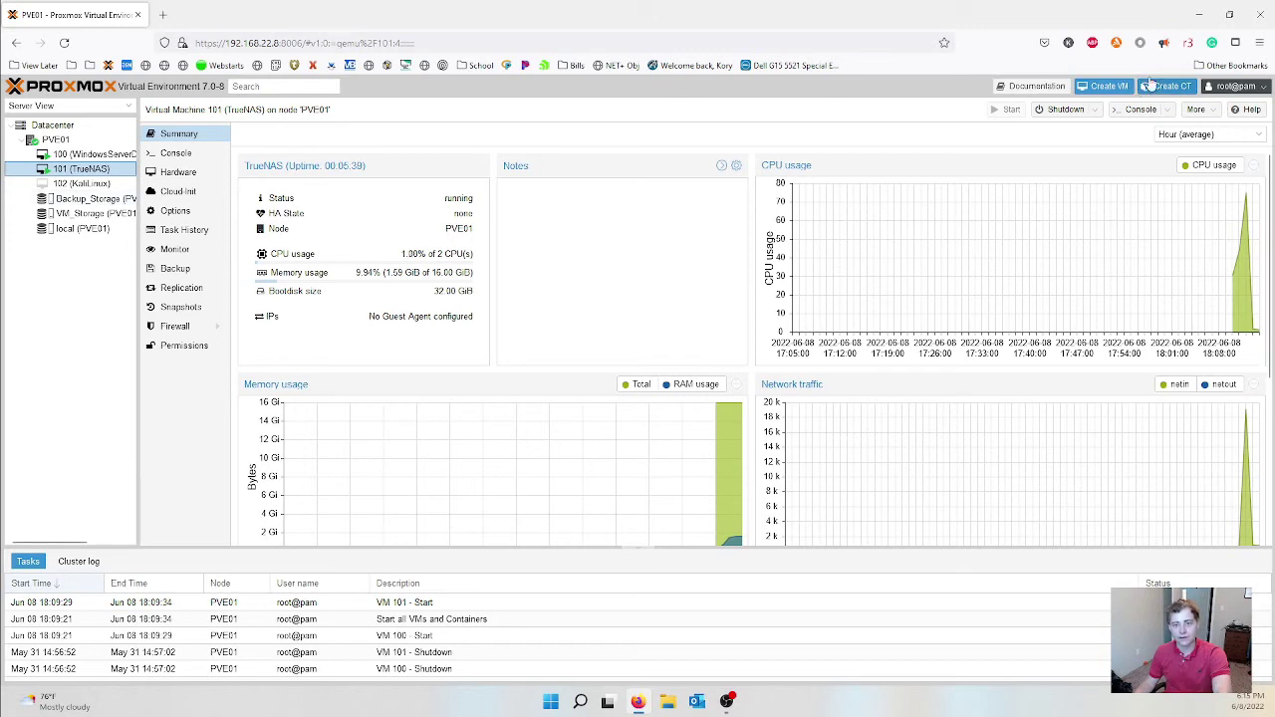
click(1200, 17)
double_click(25, 291)
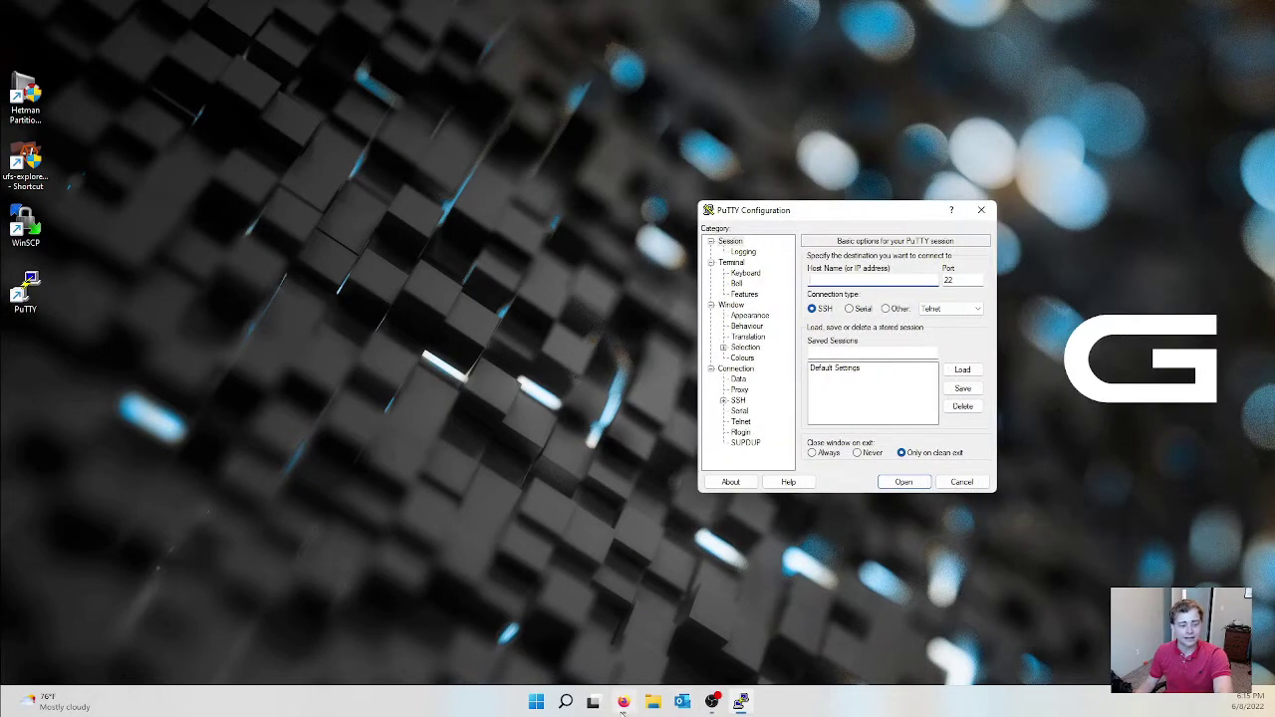
click(622, 701)
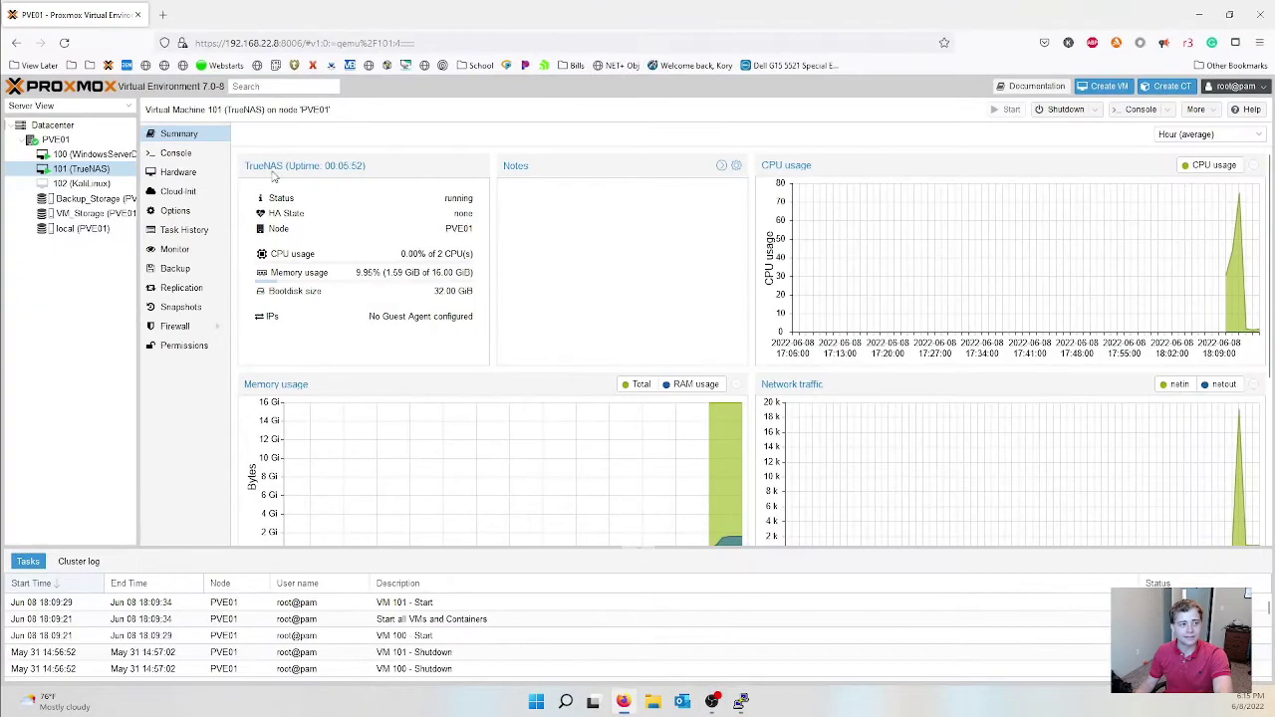
click(1200, 14)
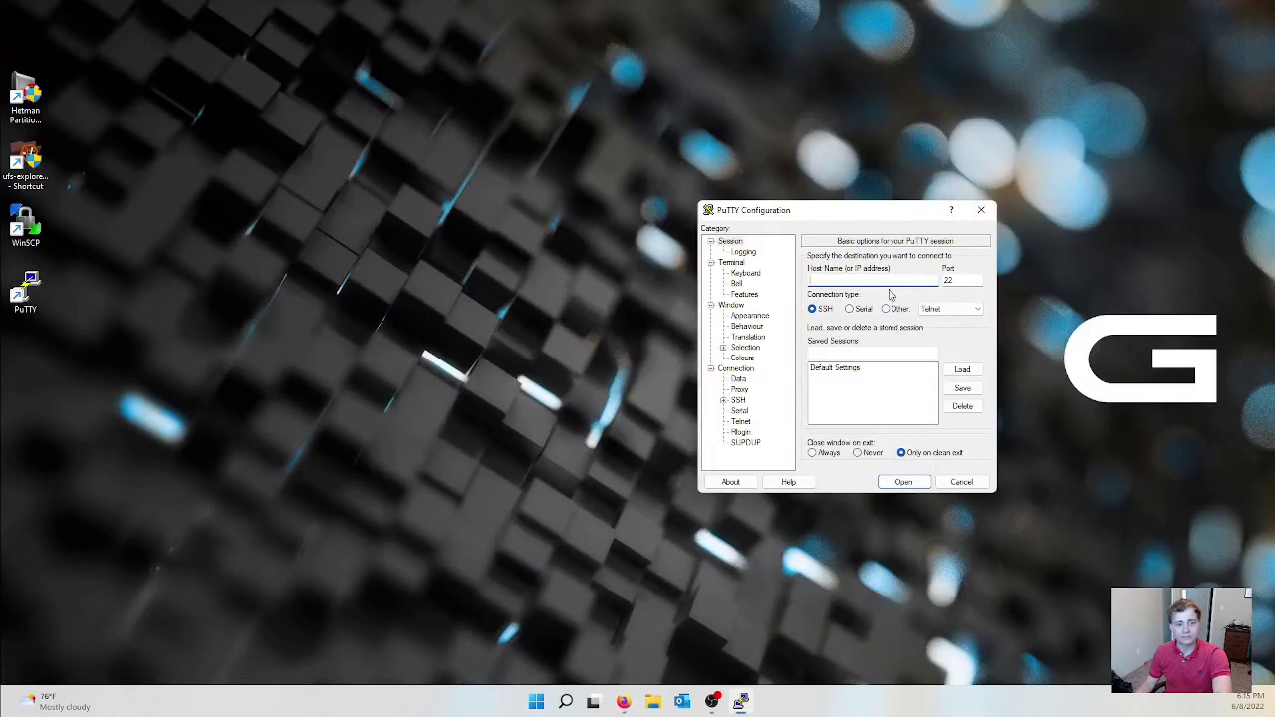
text(192.168.22.8)
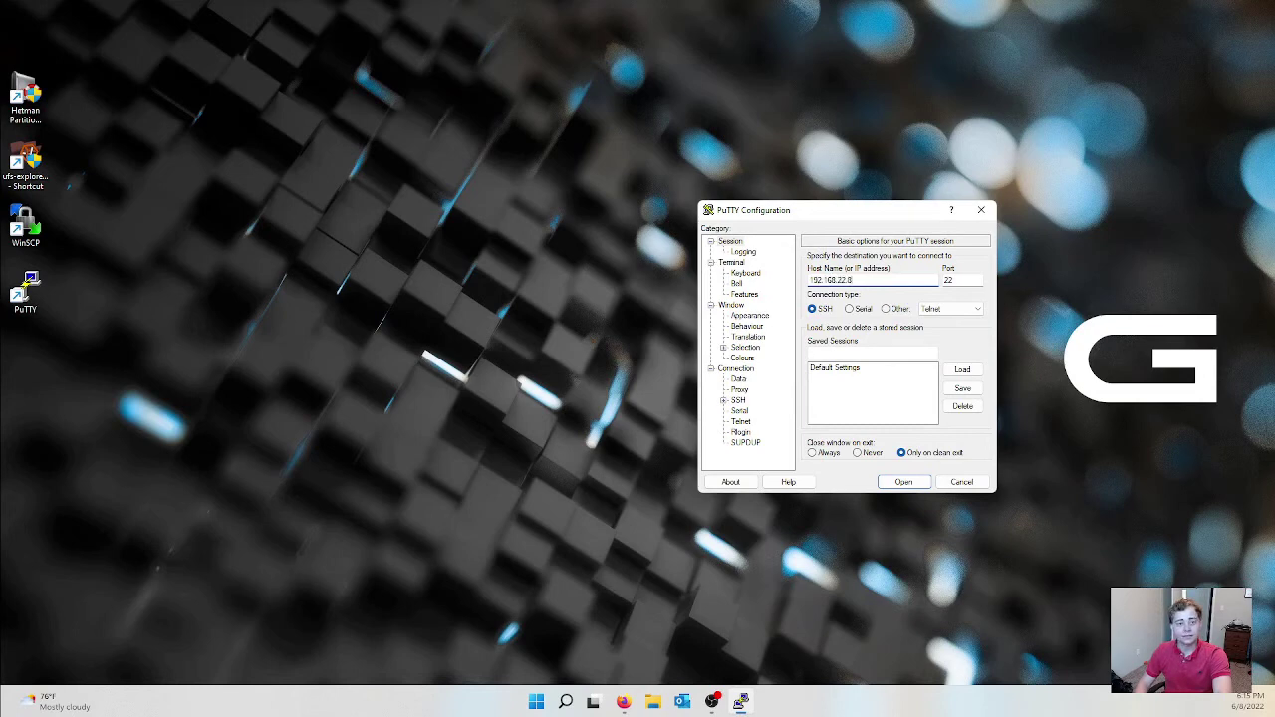
key(Return)
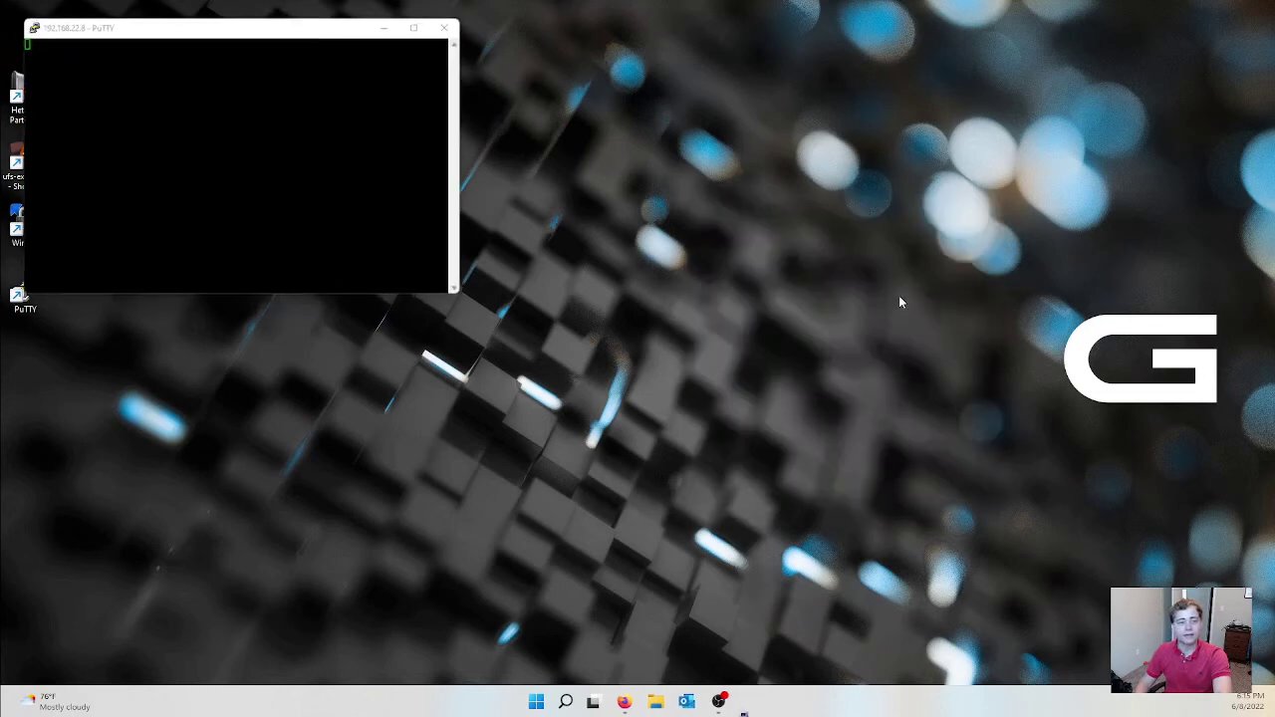
click(267, 257)
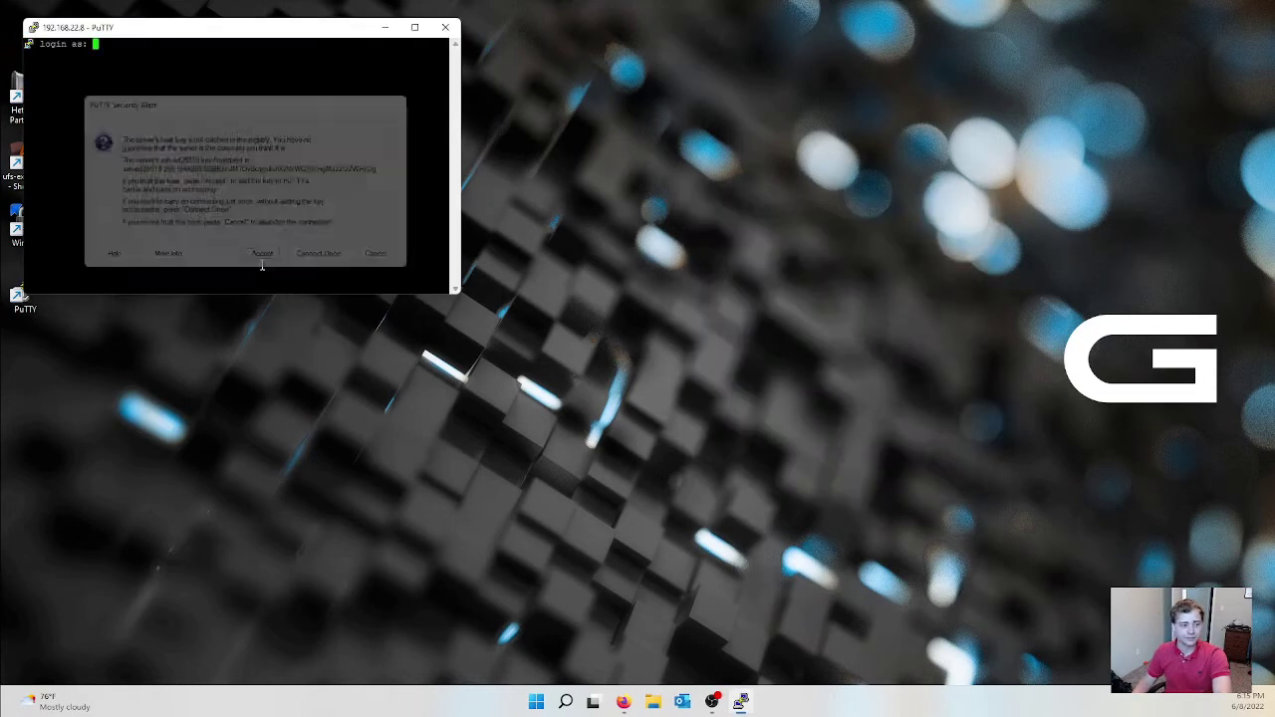
Log in to the SSH session as root with the account password and maximize the terminal window.
text(root)
key(Return)
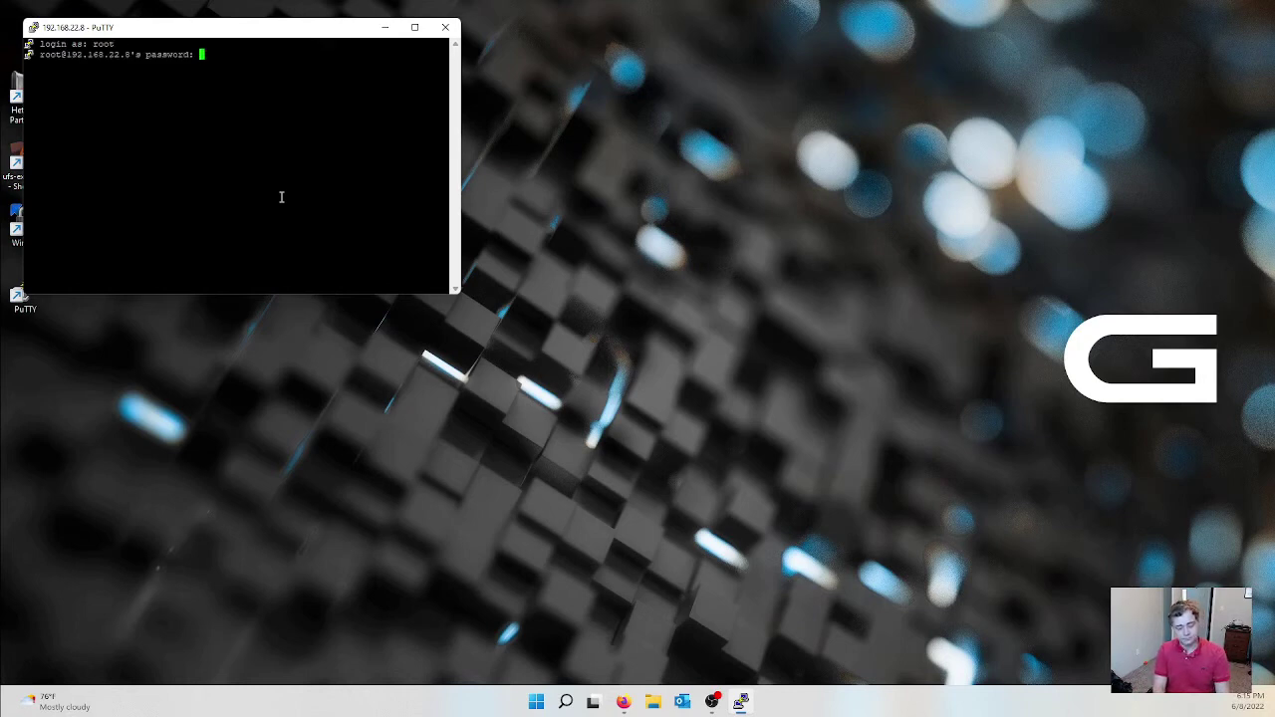
key(Return)
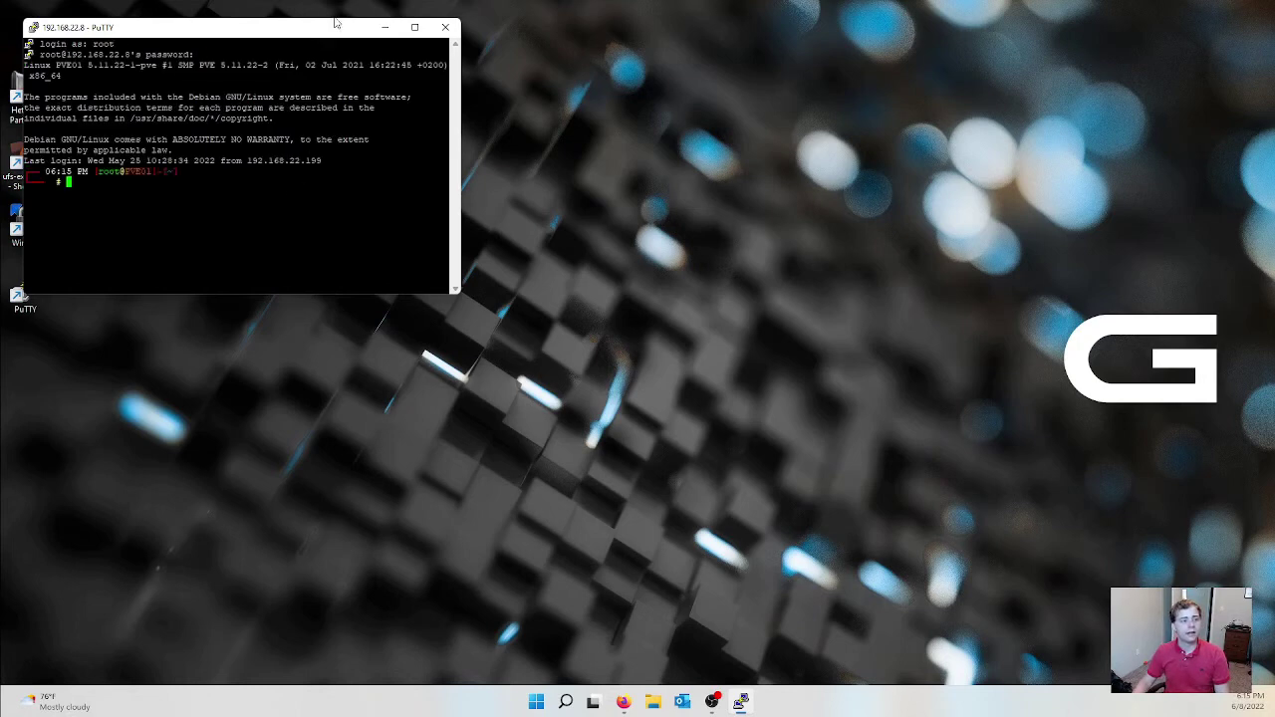
click(416, 27)
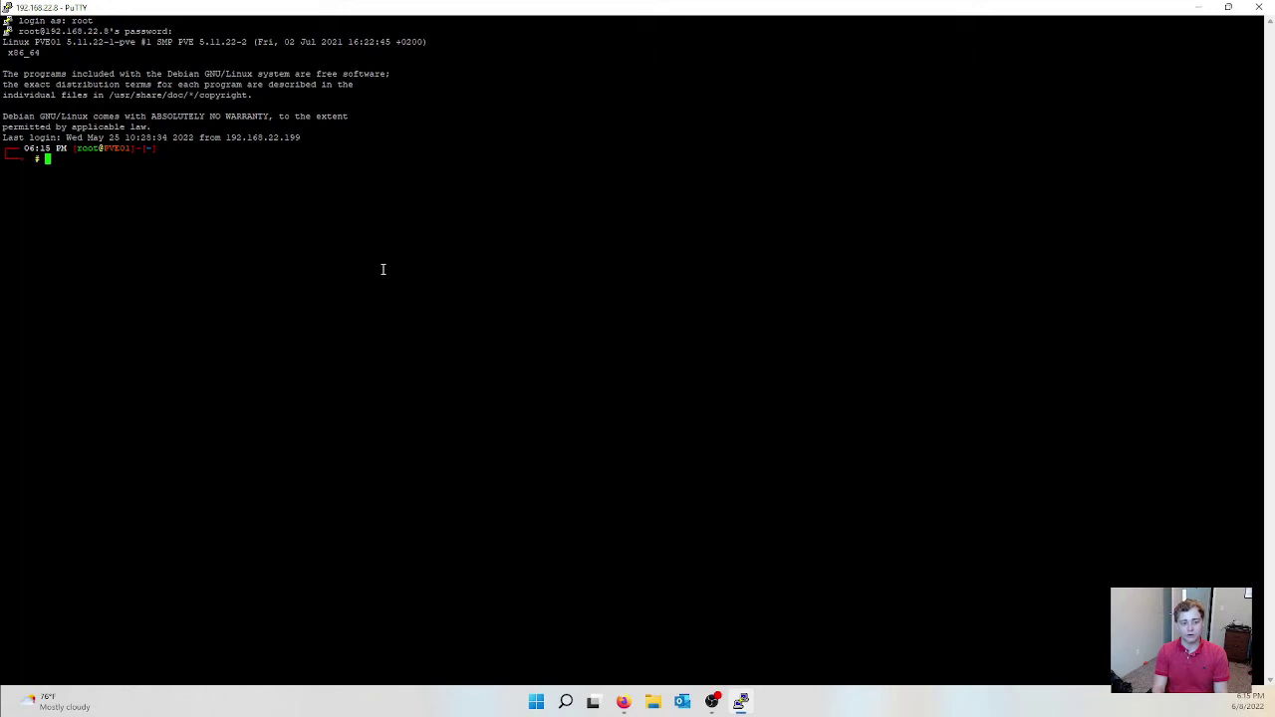
Switch to the Proxmox web interface, examine the two hard disks in VM 101's hardware, and return to the PuTTY terminal.
click(623, 701)
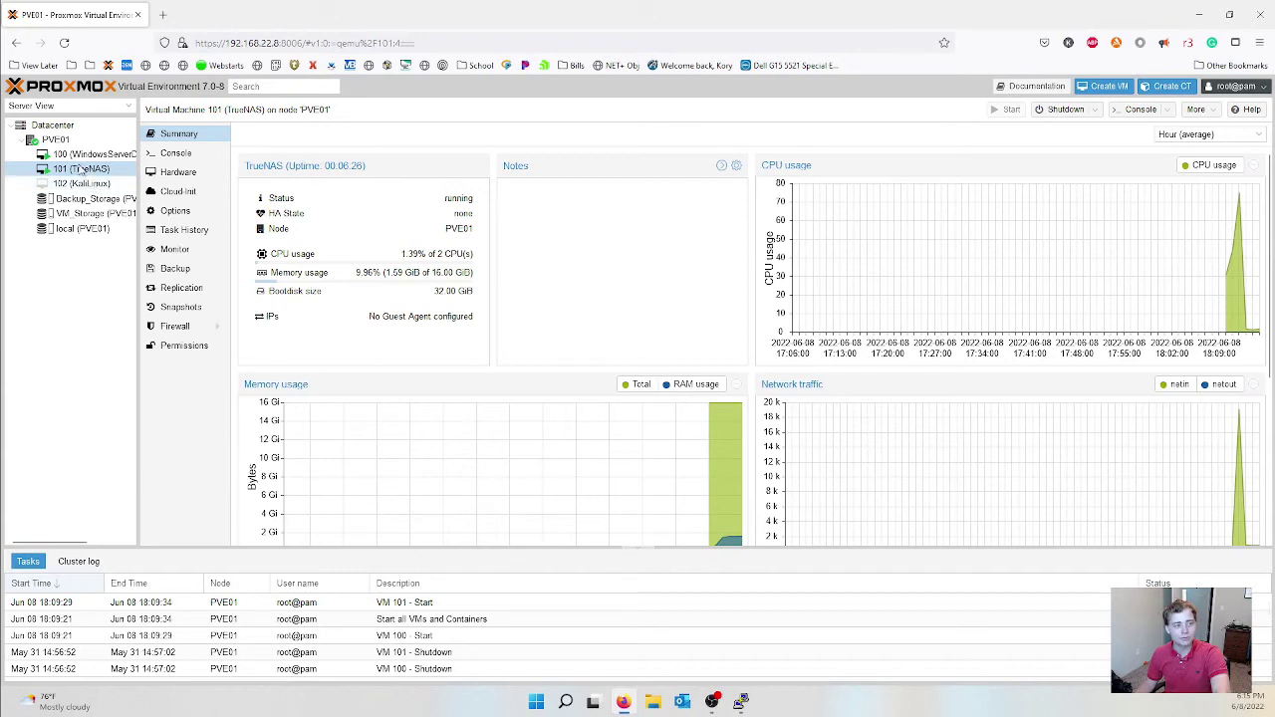
click(176, 171)
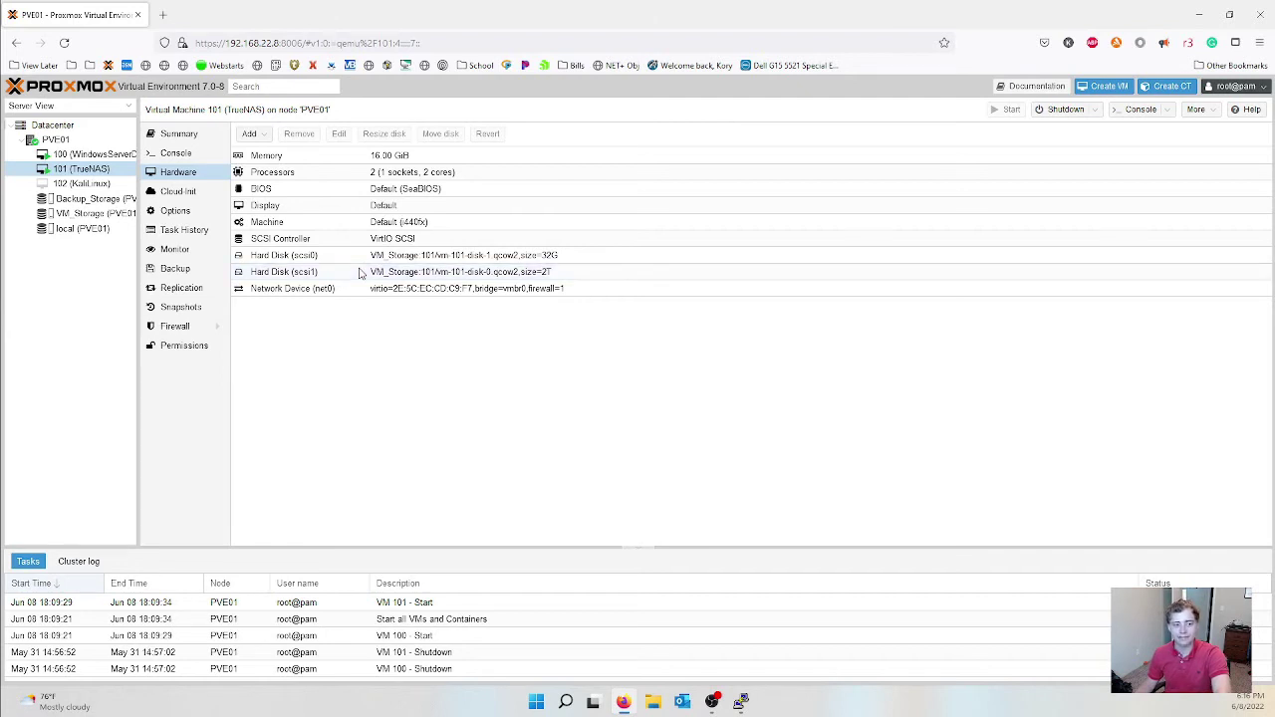
click(588, 256)
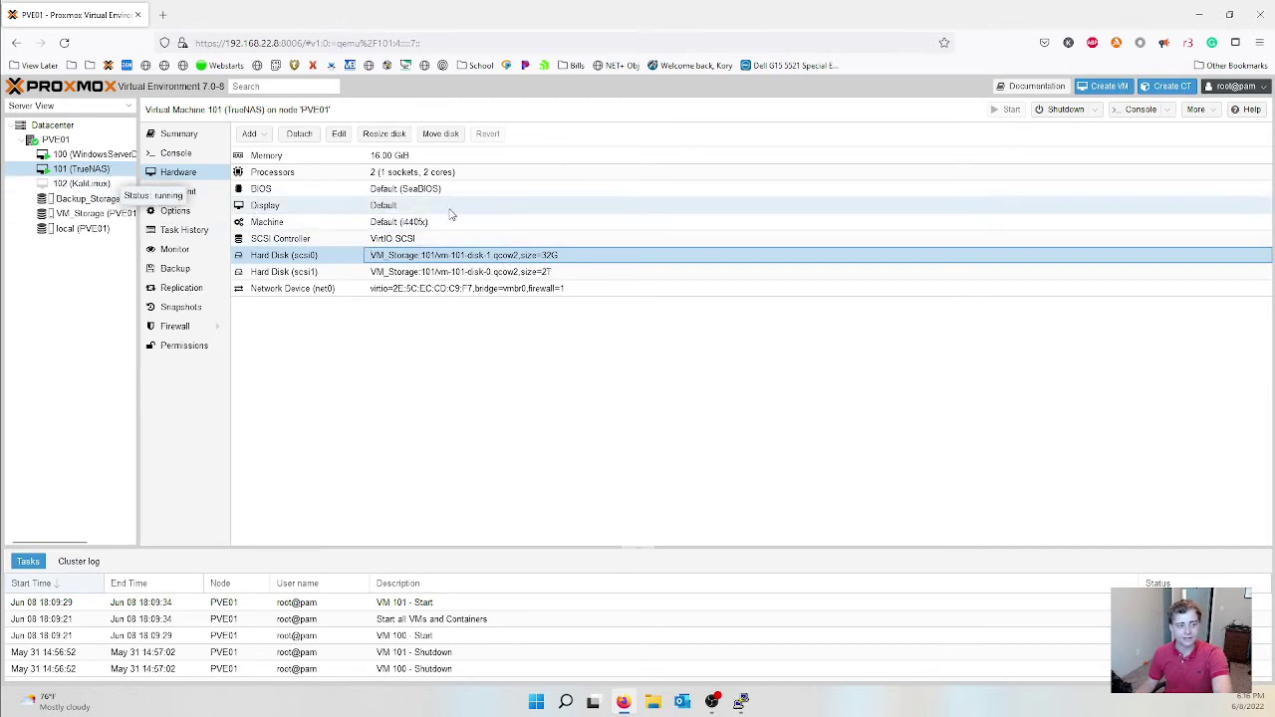
click(327, 273)
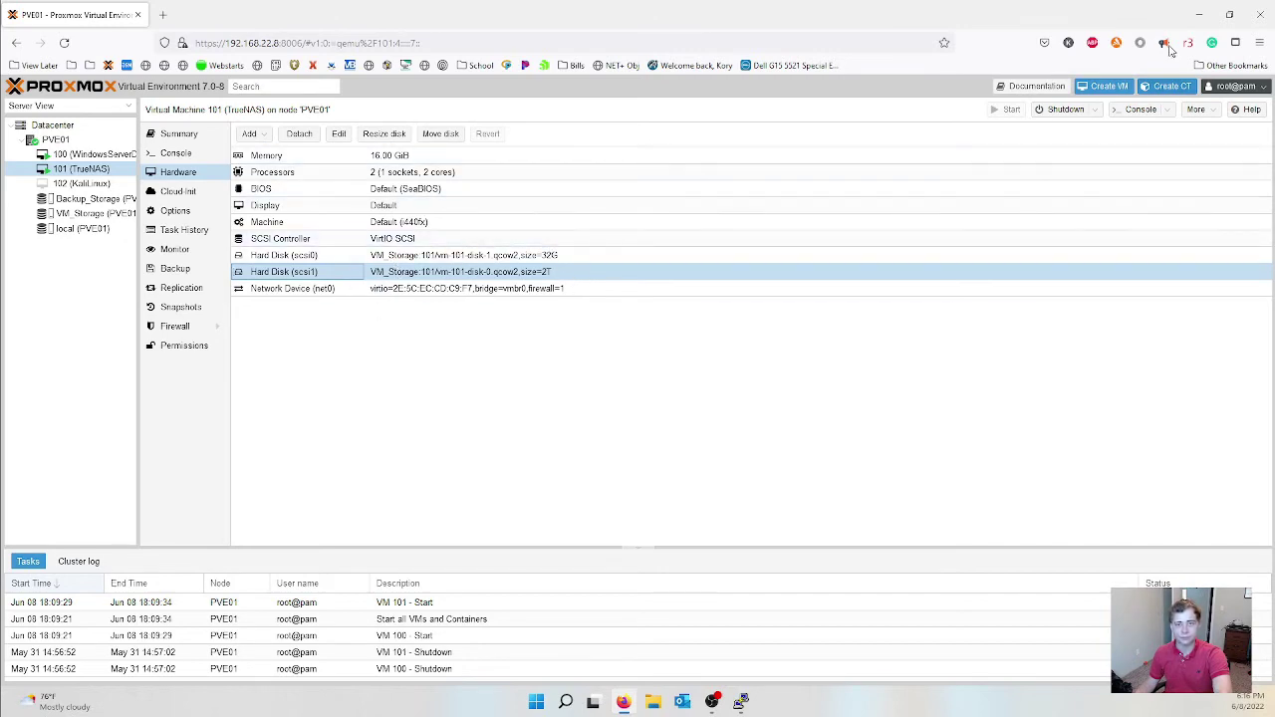
click(1198, 14)
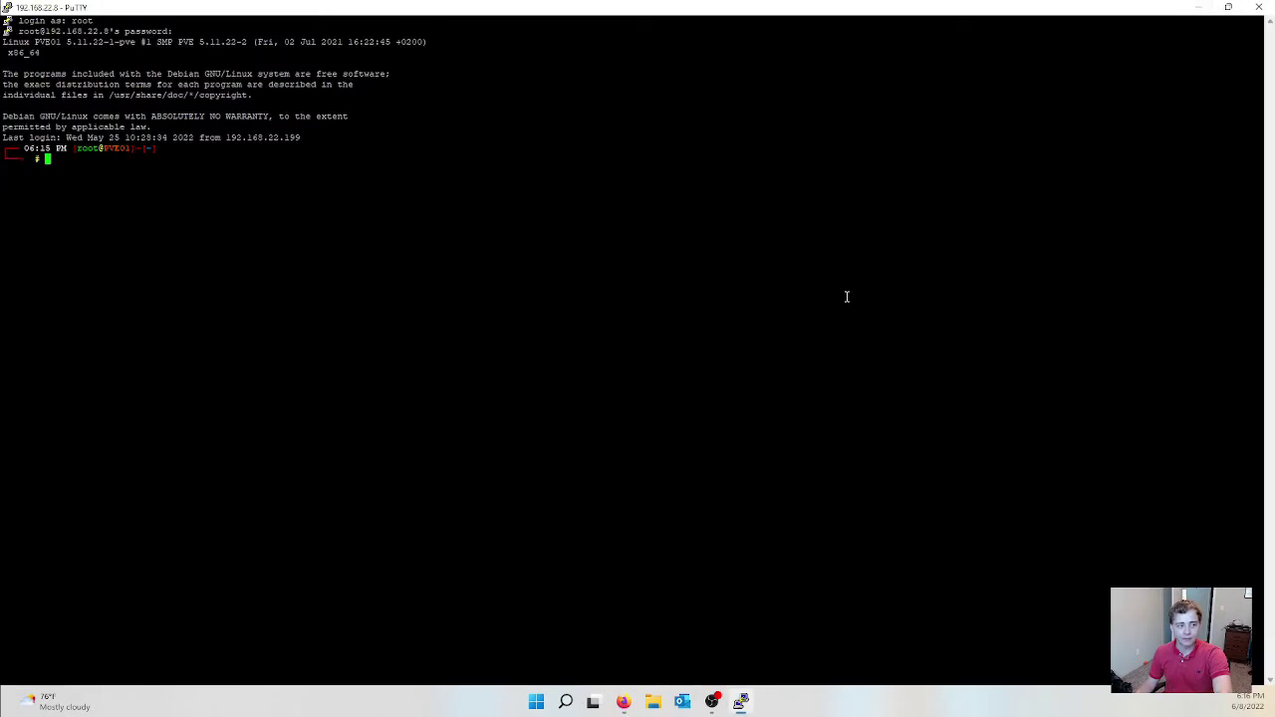
click(622, 701)
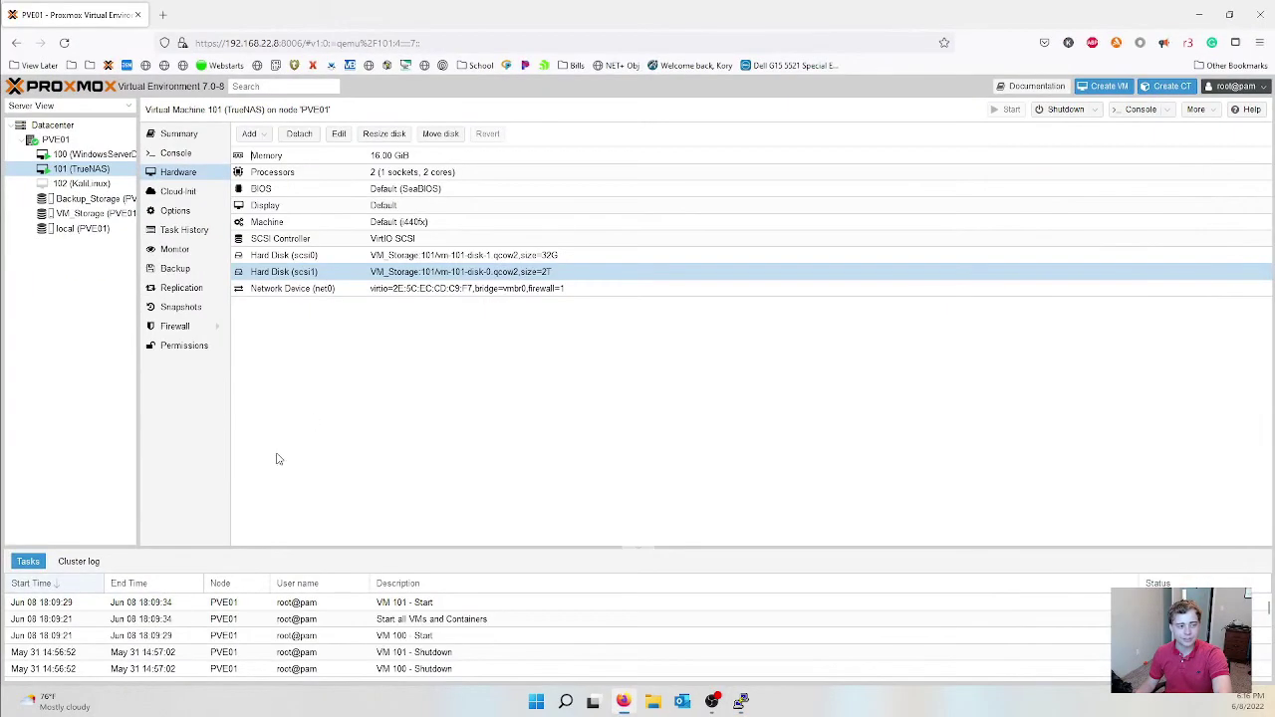
click(1201, 14)
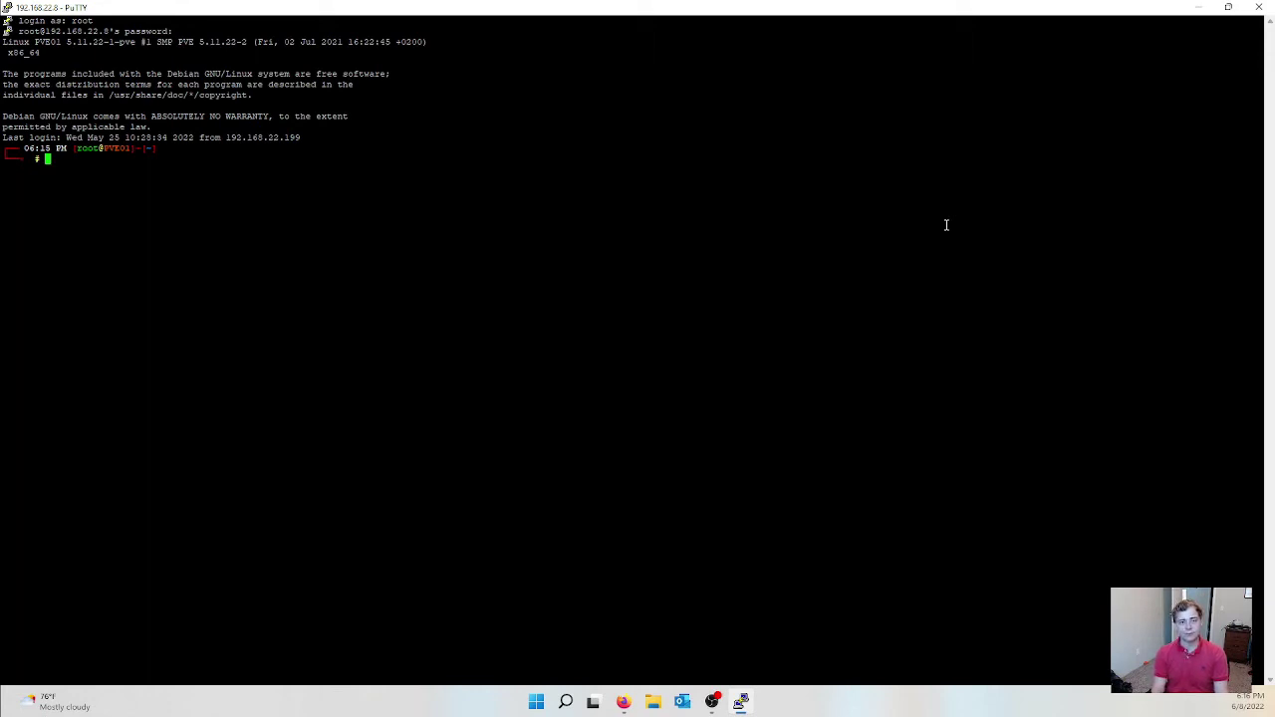
List the home directory with ls -lh, change to /media and list its contents the same way.
text(ls -lh)
key(Return)
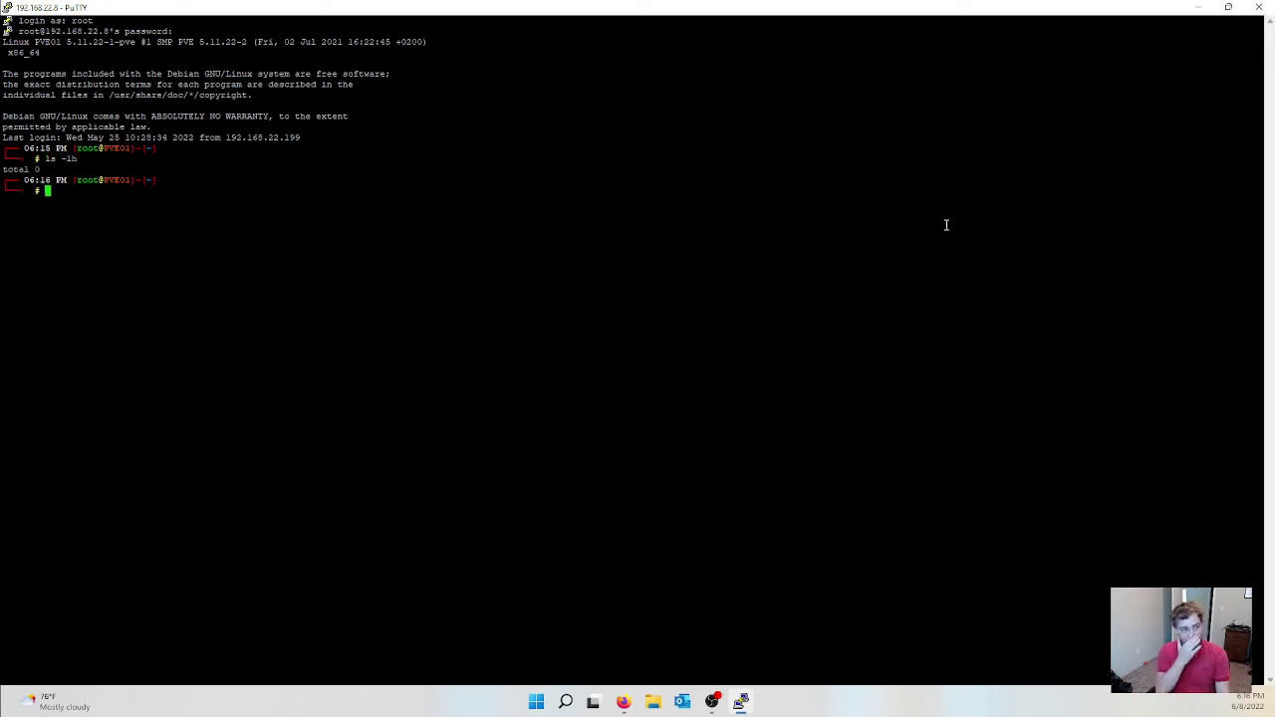
text(cd /media)
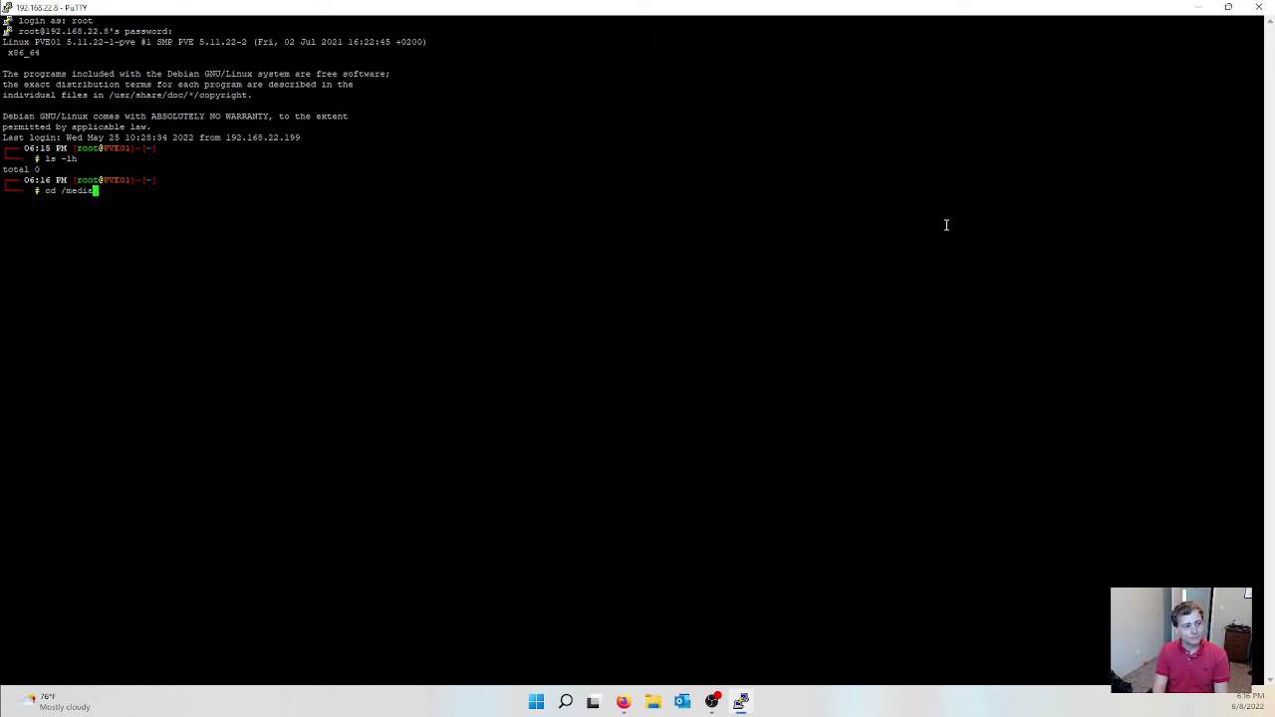
key(Return)
text(ls -lh)
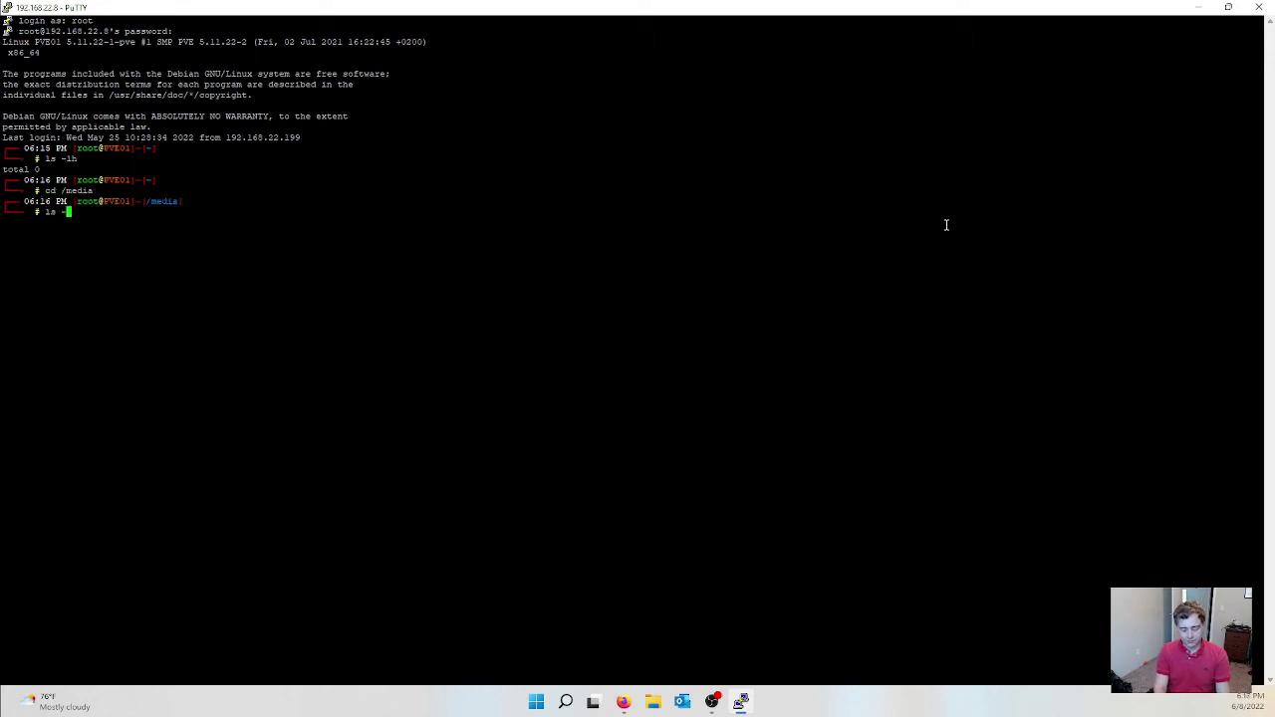
key(Return)
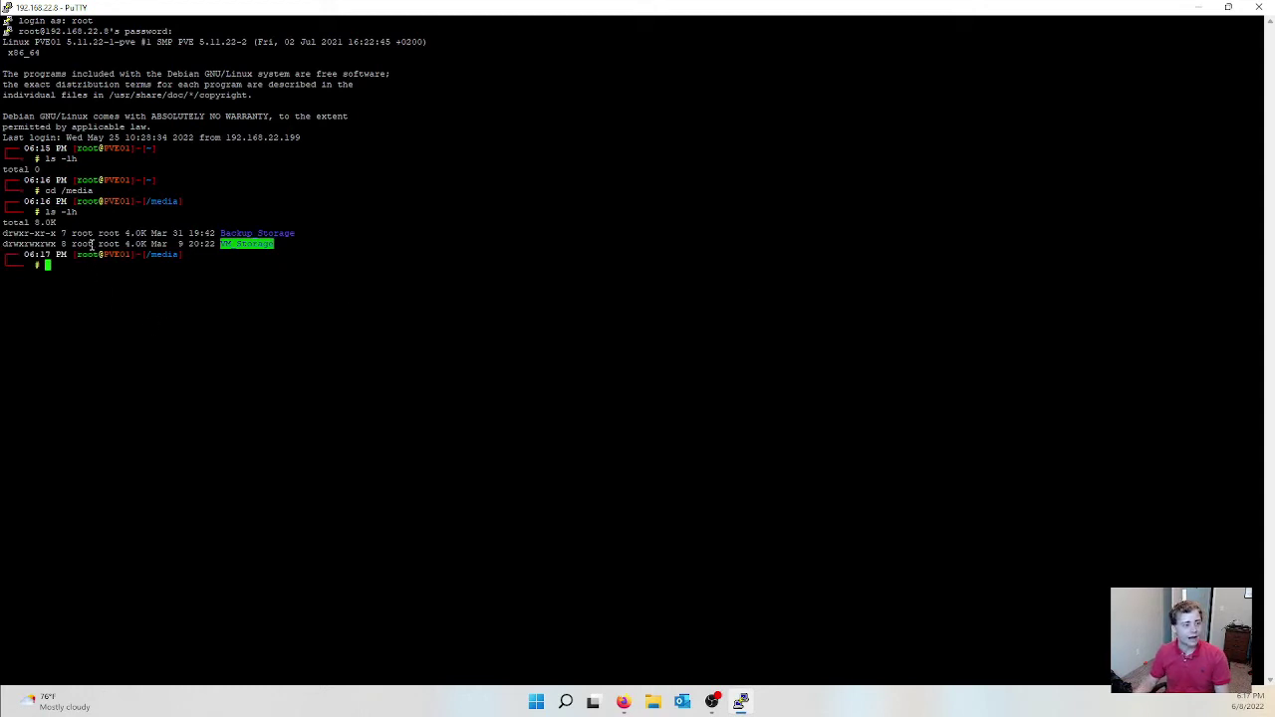
Change to the /media/VM_Storage/ directory and list its contents with ls -lh.
drag(222, 242, 275, 245)
click(275, 247)
key(Up)
key(Up)
text(/VM)
key(Tab)
key(Return)
text(ls -lh)
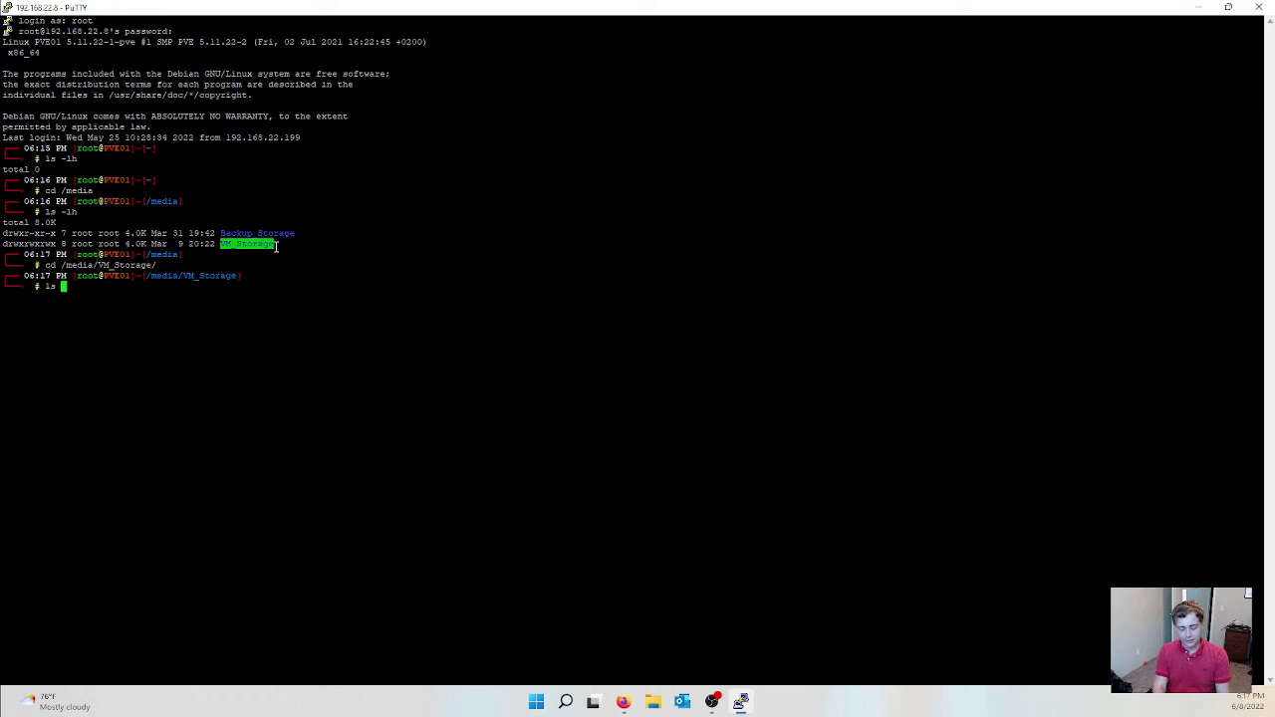
key(Return)
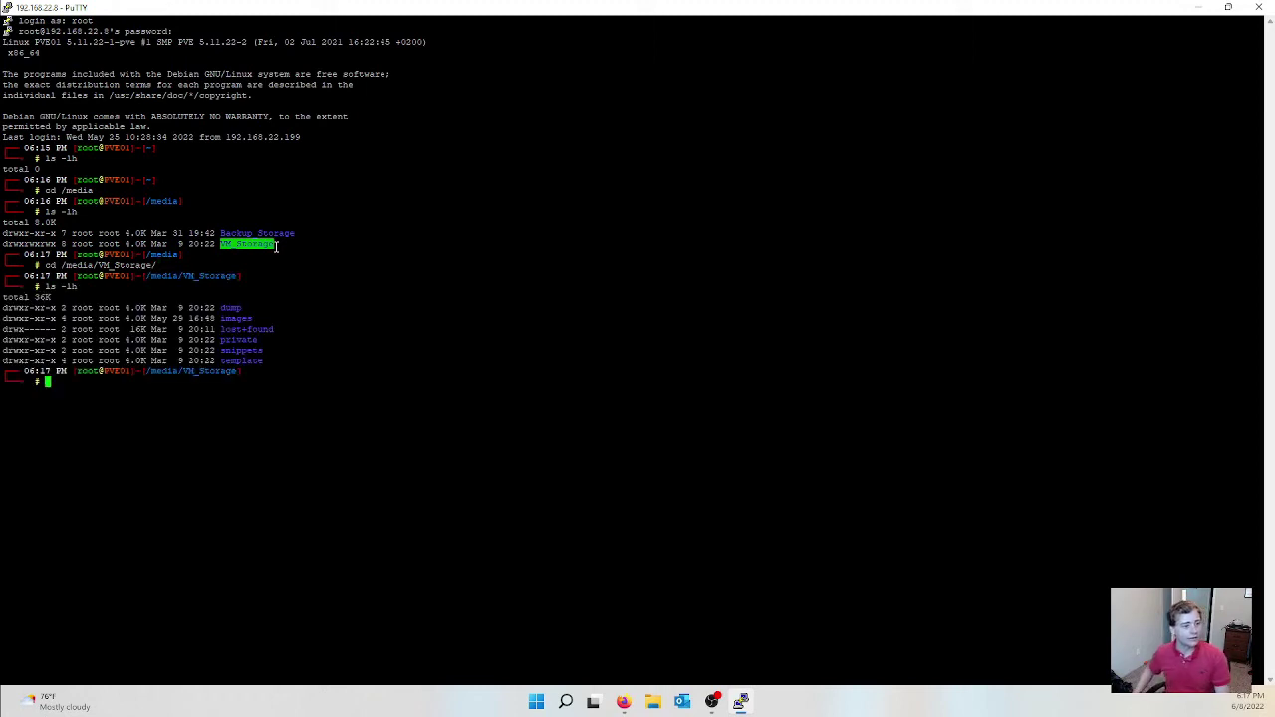
Change to /media/VM_Storage/images and list the VM folders with ls -lh.
key(Up)
key(Up)
text(images)
key(Return)
key(Up)
key(Up)
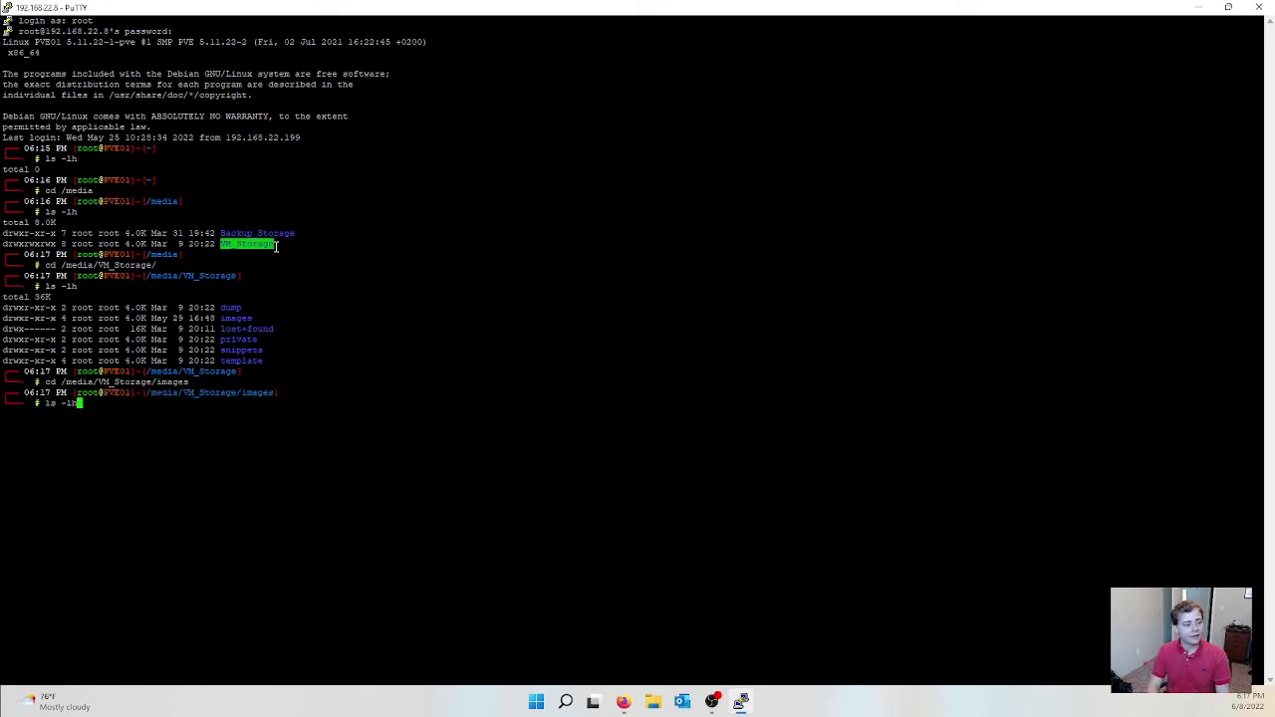
key(Return)
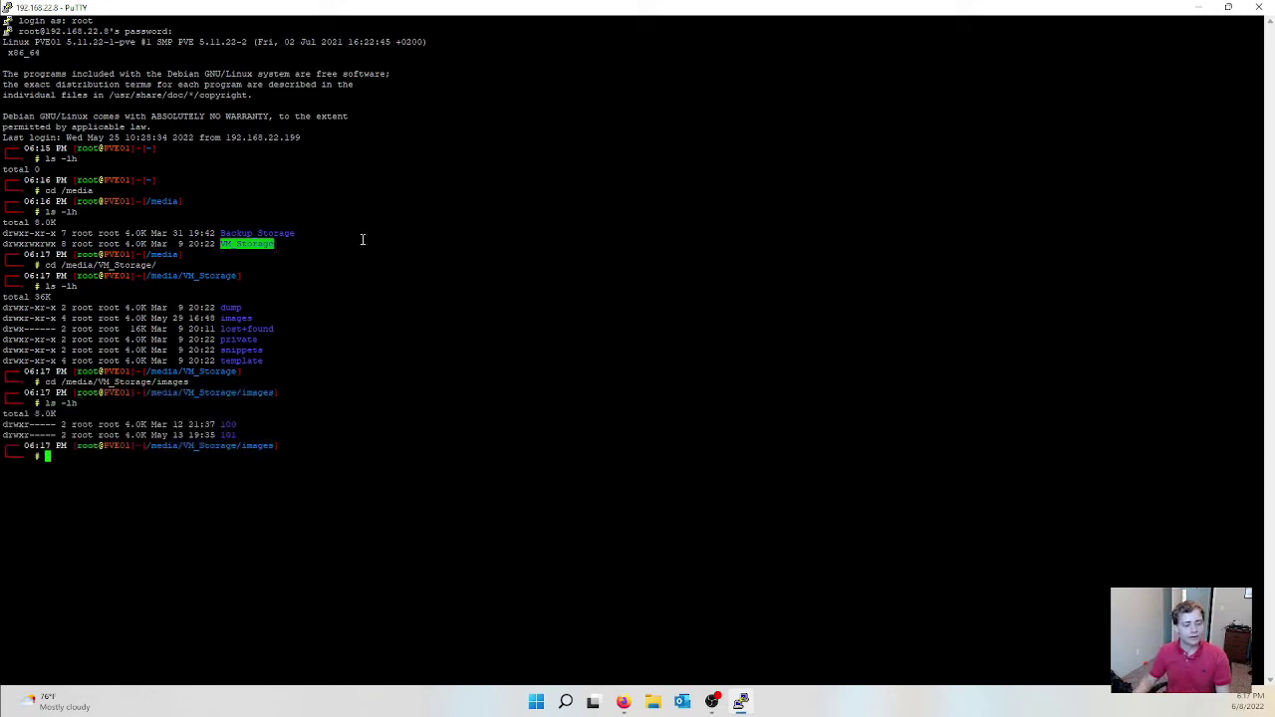
Change to the TrueNAS VM's folder, /media/VM_Storage/images/101, and list its disk image files with ls -lh.
click(623, 701)
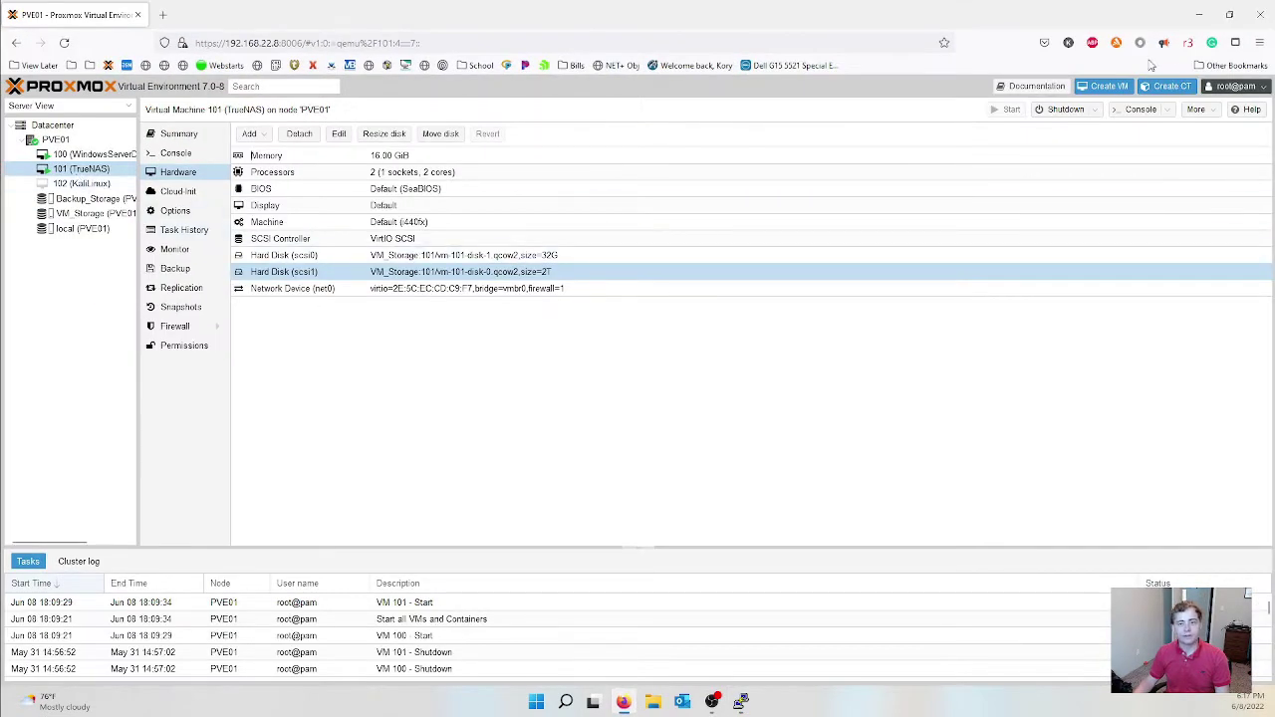
click(1199, 15)
text(ls -lh)
key(Up)
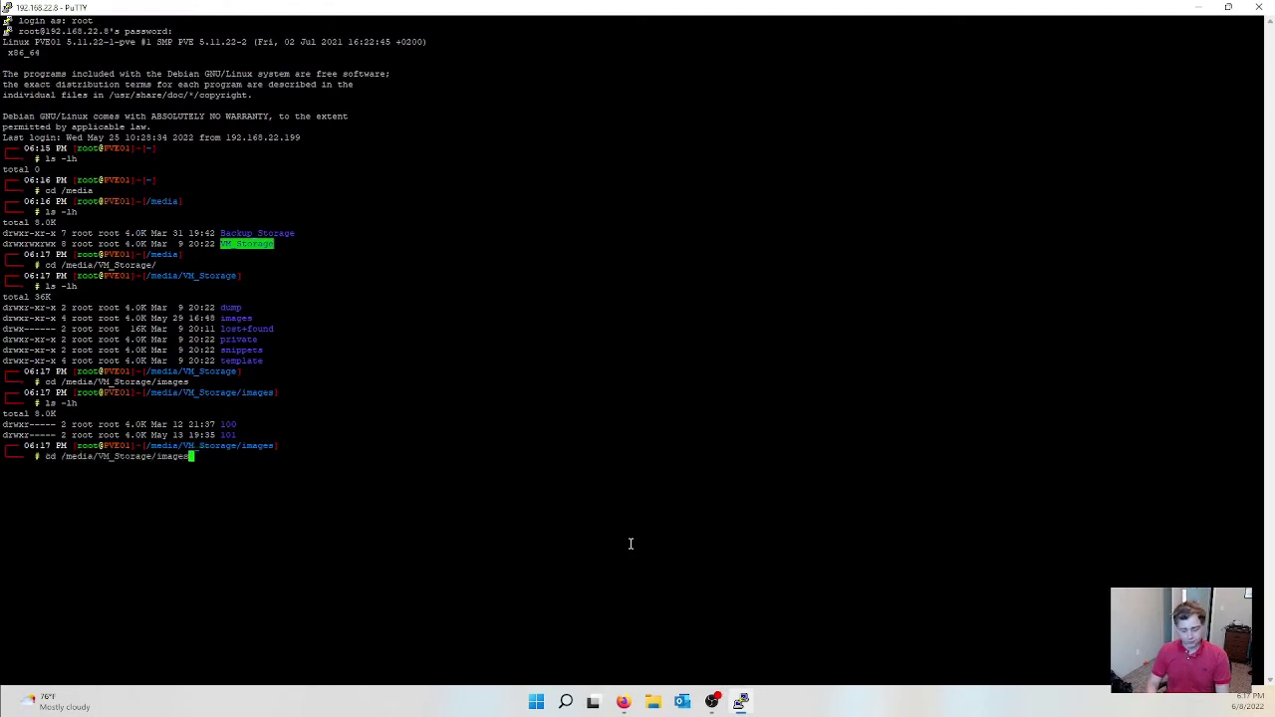
text(/101)
key(Return)
key(Up)
key(Up)
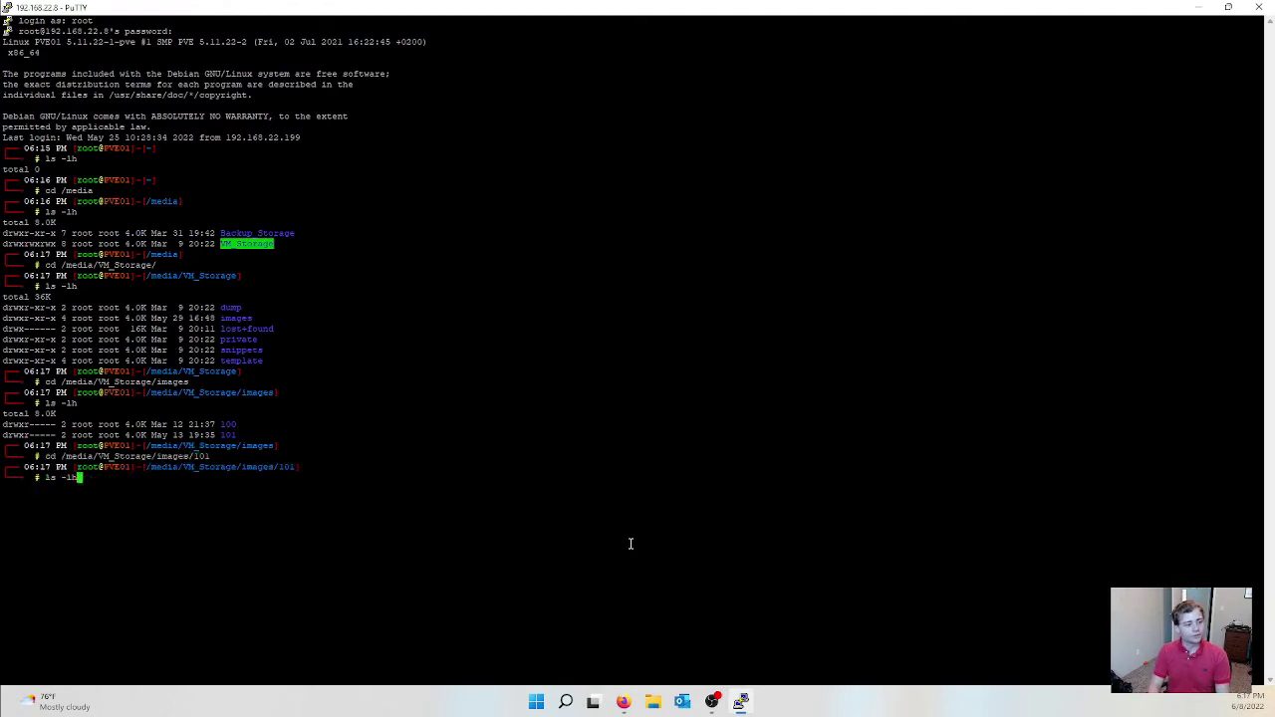
key(Return)
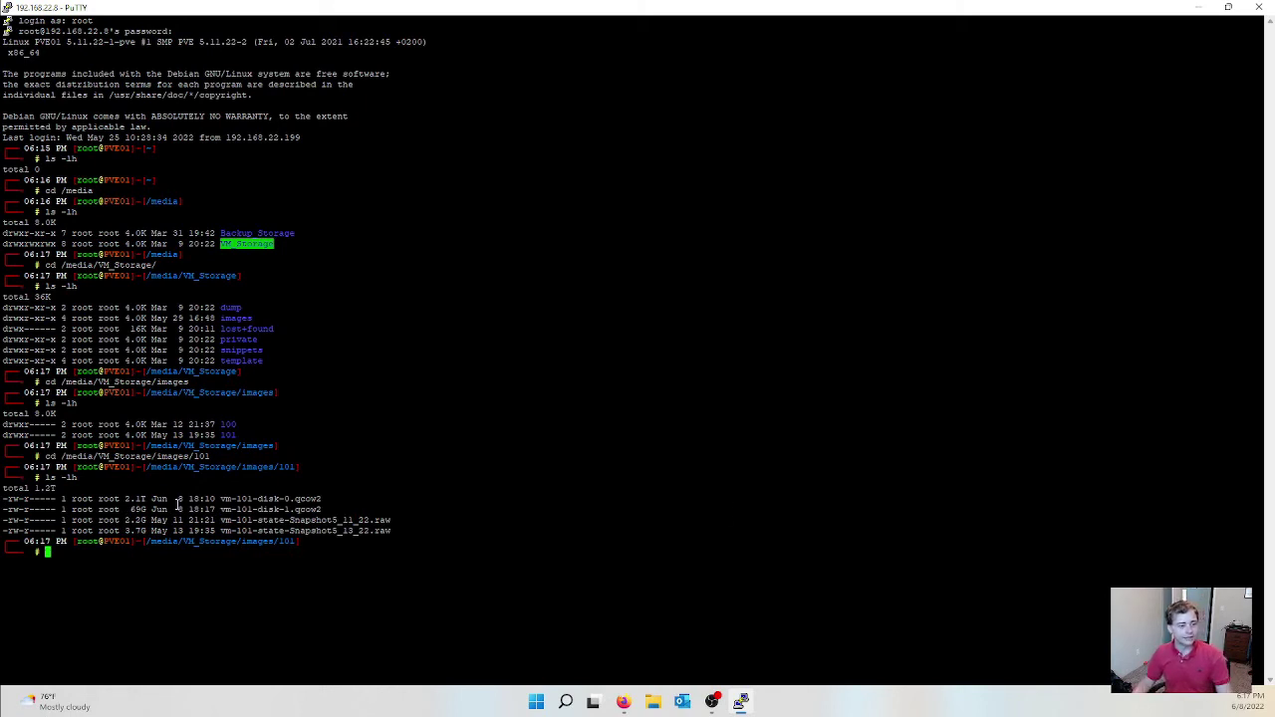
drag(252, 509, 314, 498)
click(318, 498)
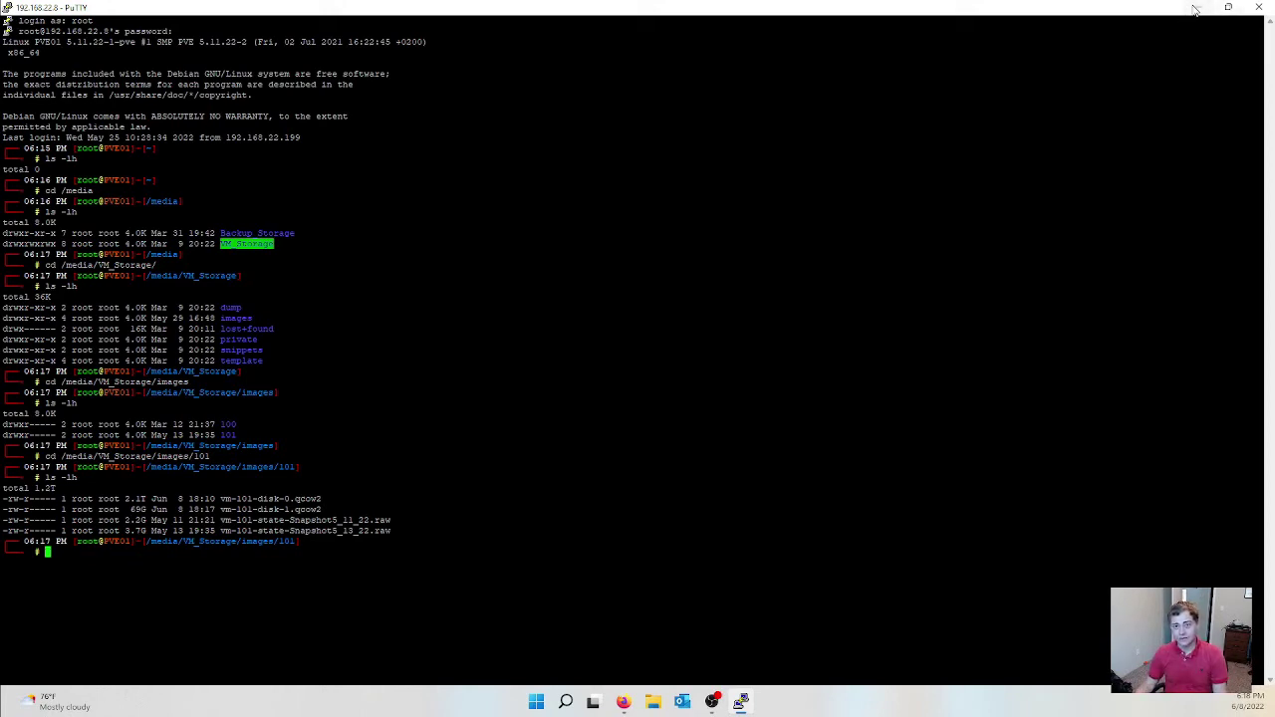
click(1195, 10)
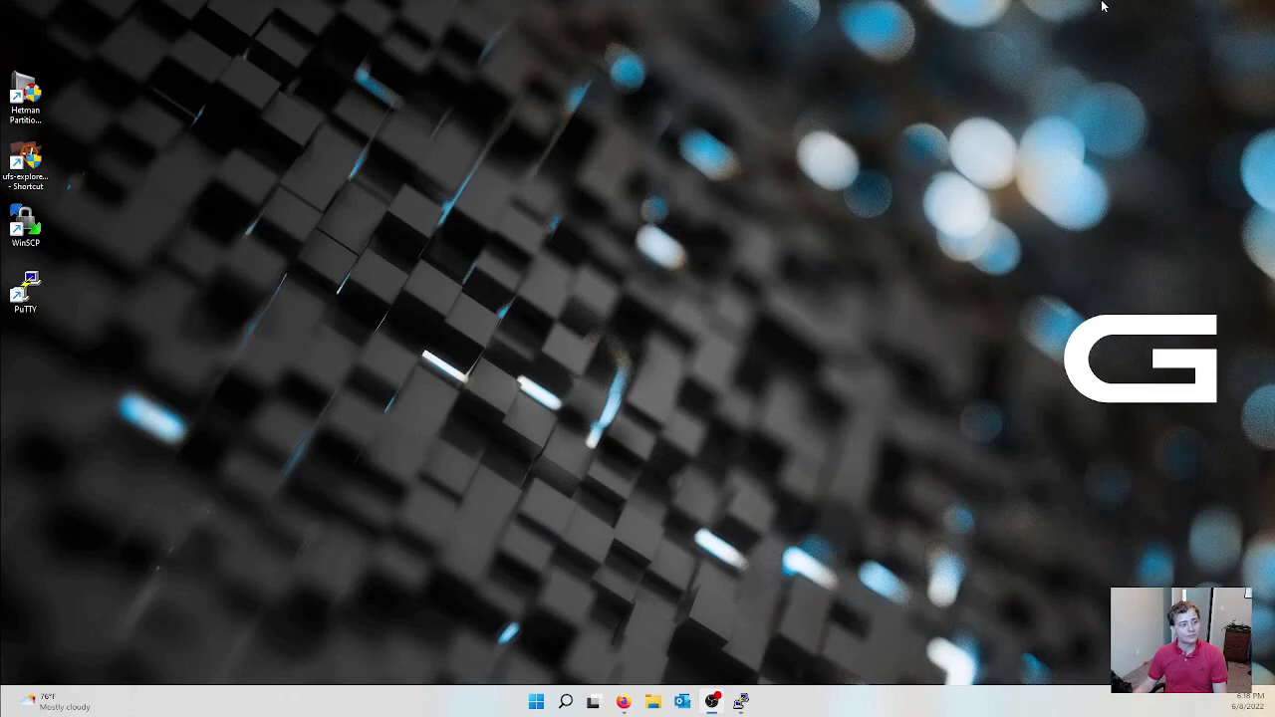
double_click(40, 237)
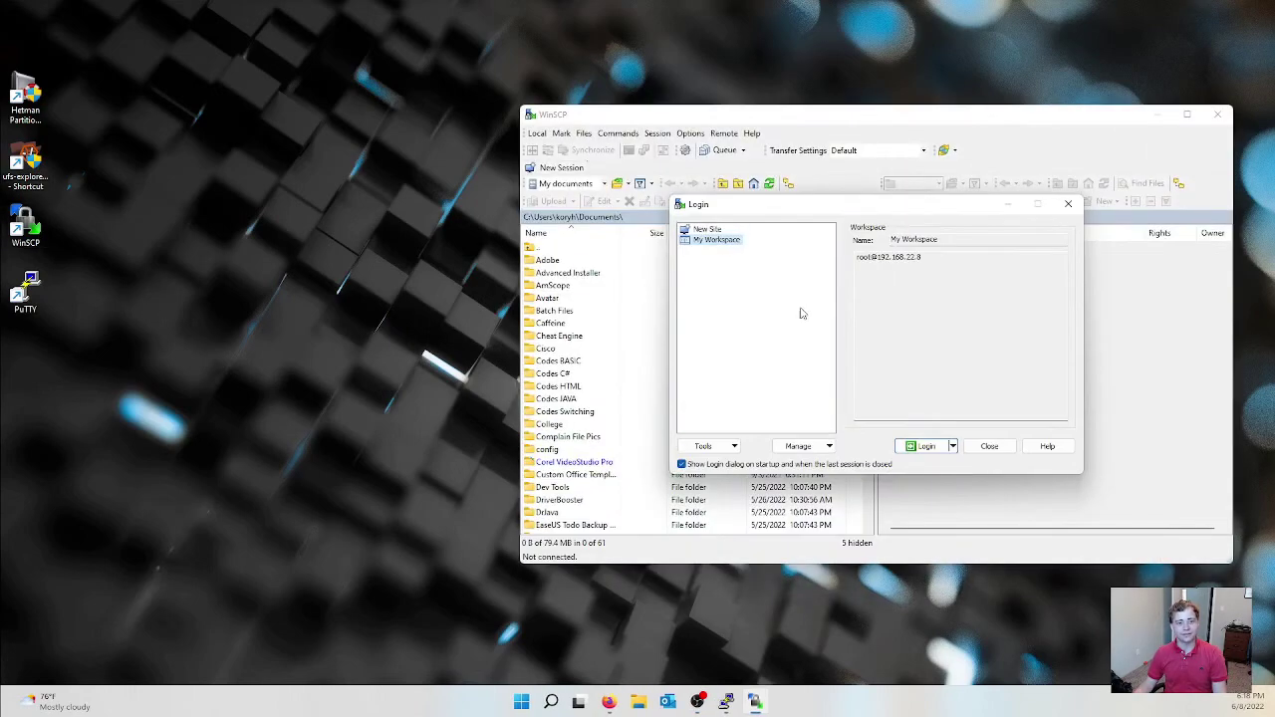
drag(935, 262, 876, 261)
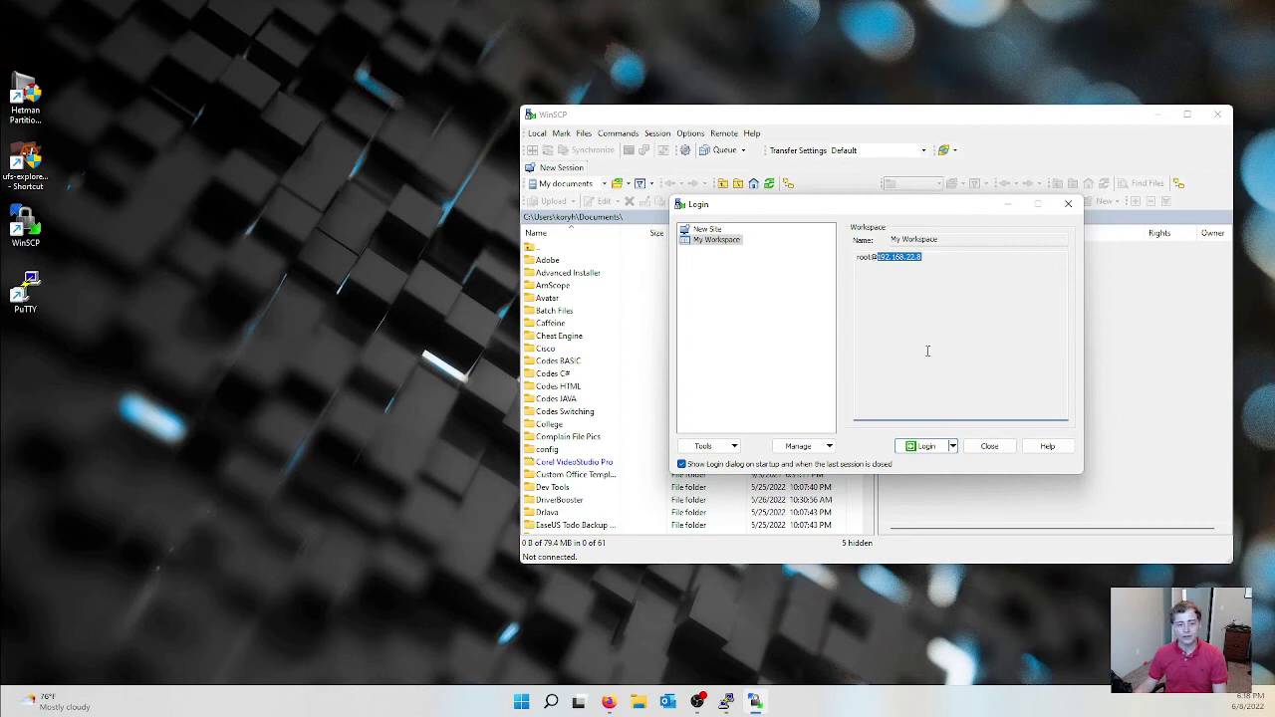
click(918, 446)
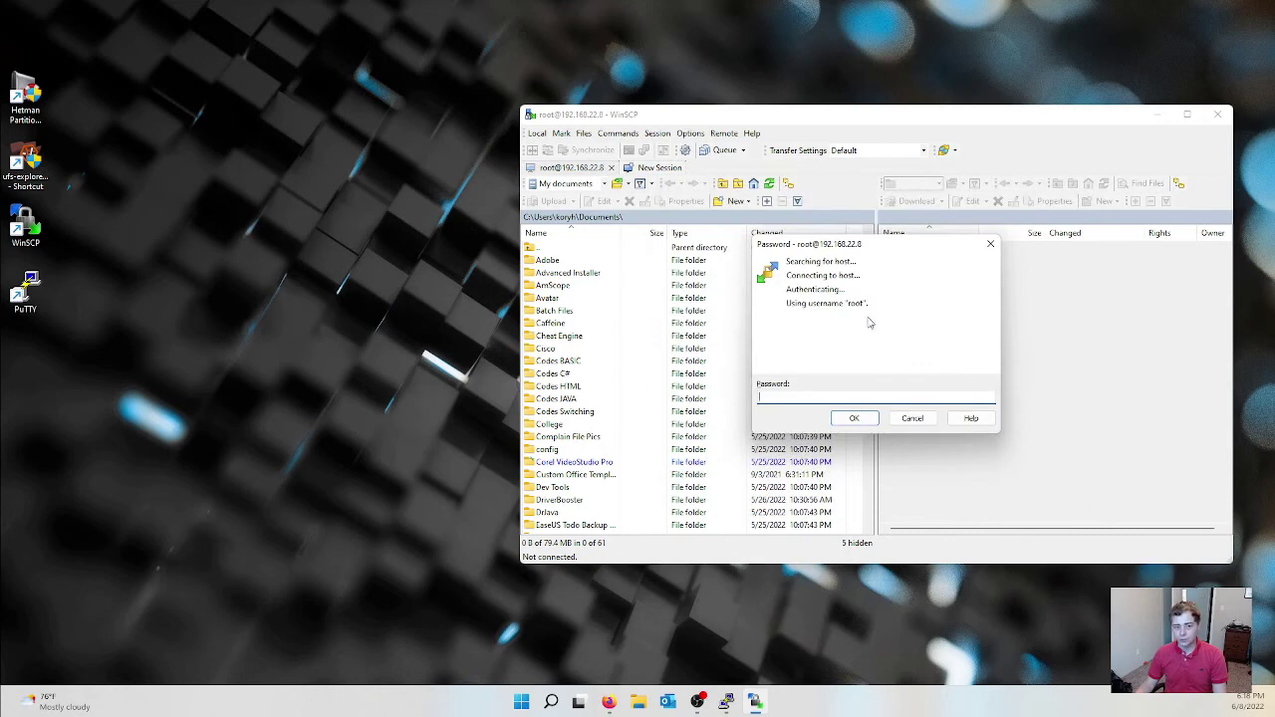
text(••••••••••)
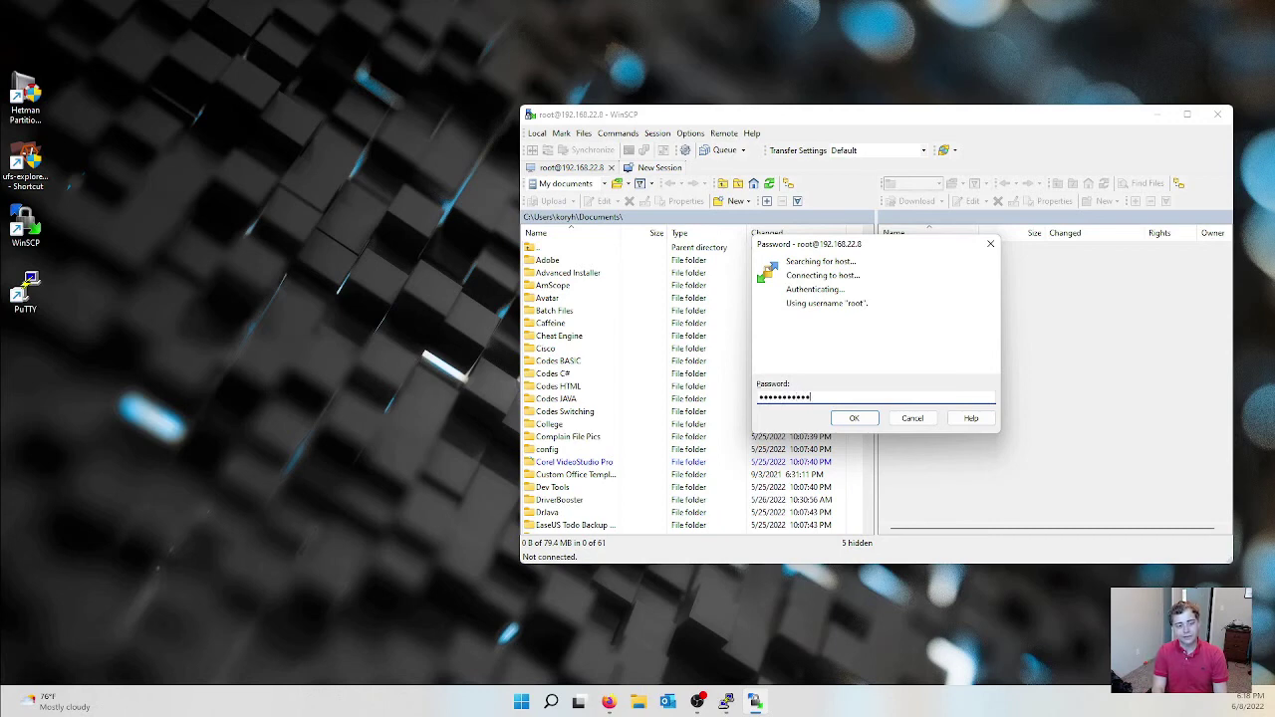
key(Return)
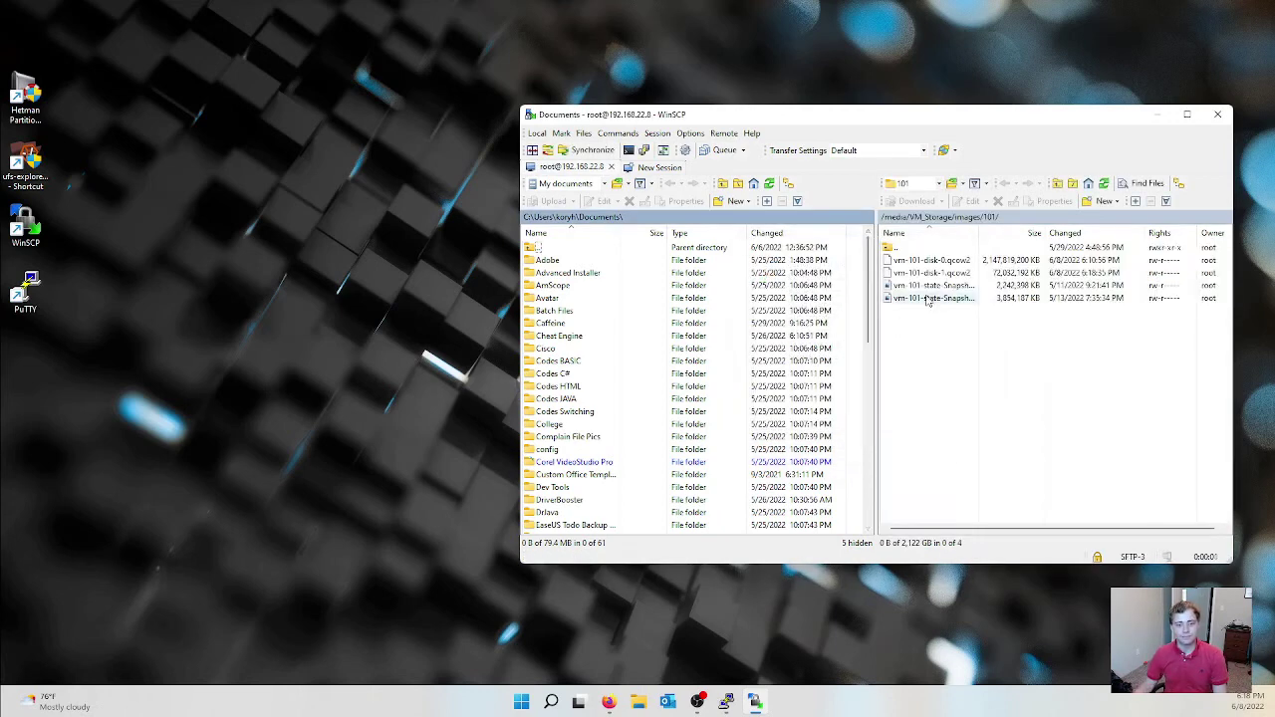
Browse the remote side up to the root directory and back down into /media/VM_Storage/images/101.
double_click(921, 249)
double_click(921, 249)
double_click(921, 249)
double_click(921, 249)
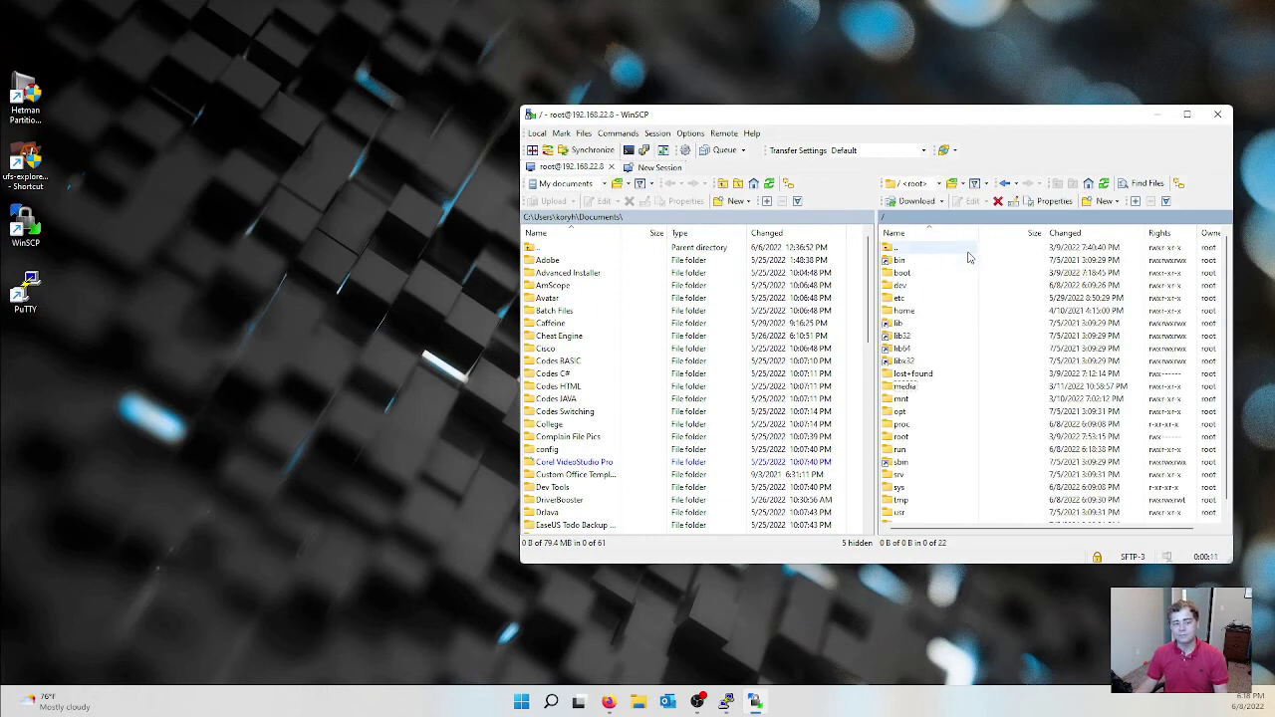
double_click(923, 387)
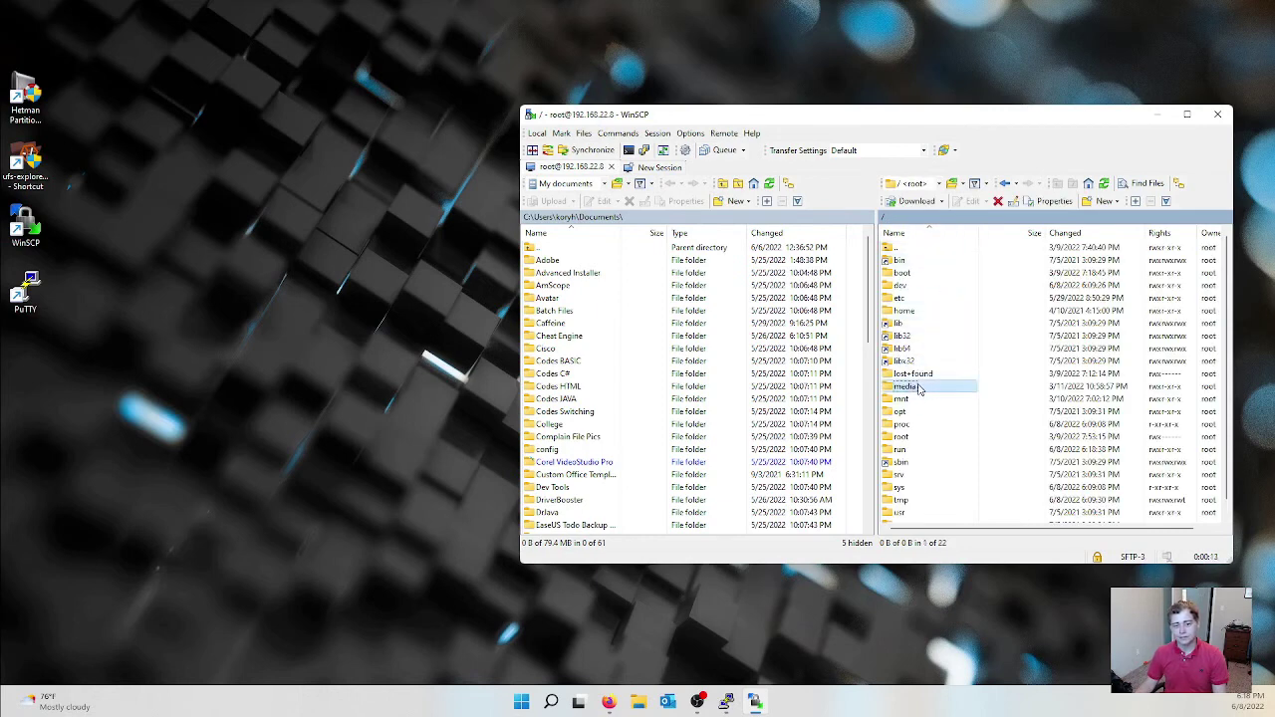
double_click(942, 272)
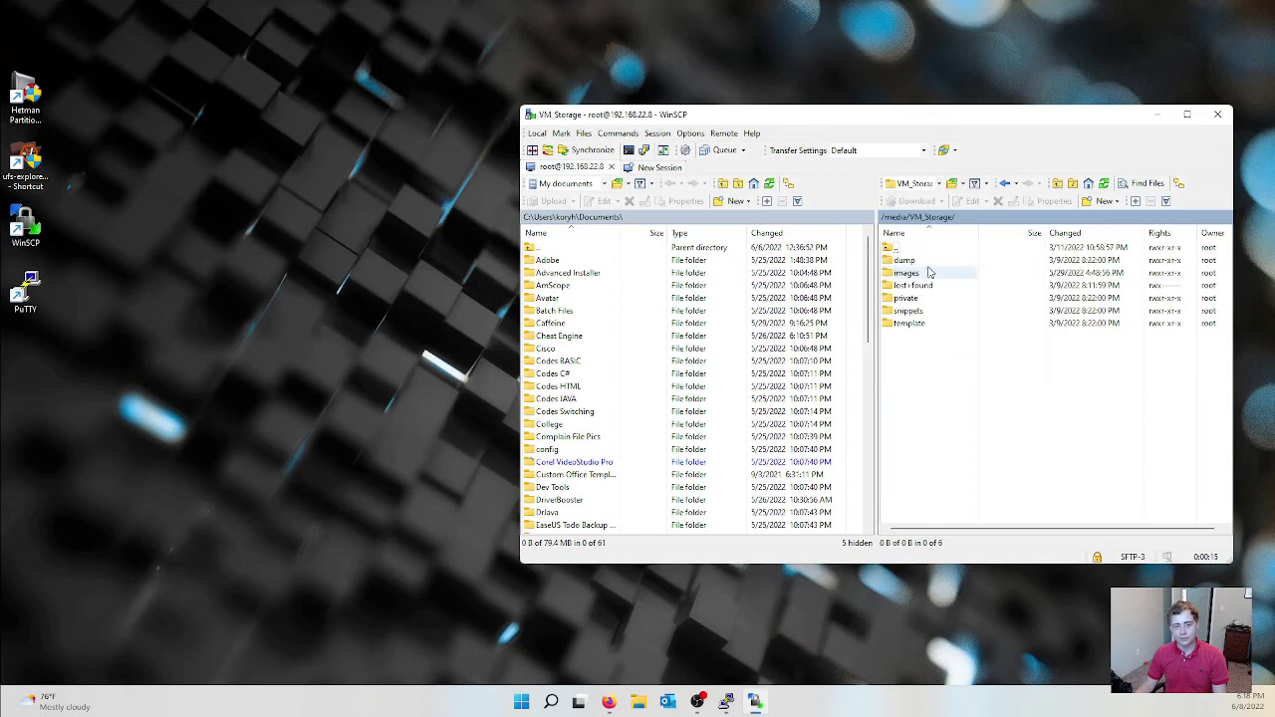
double_click(939, 271)
double_click(929, 273)
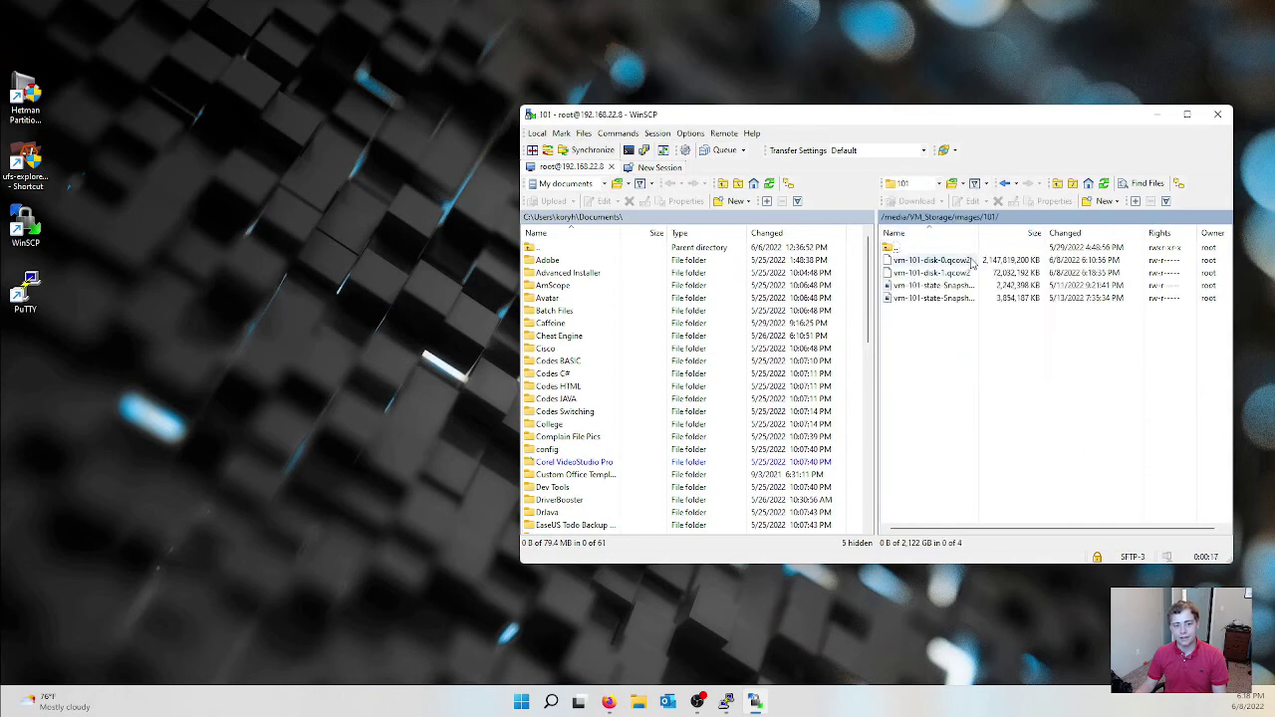
Change the local side from Documents to the user's Downloads folder.
double_click(581, 248)
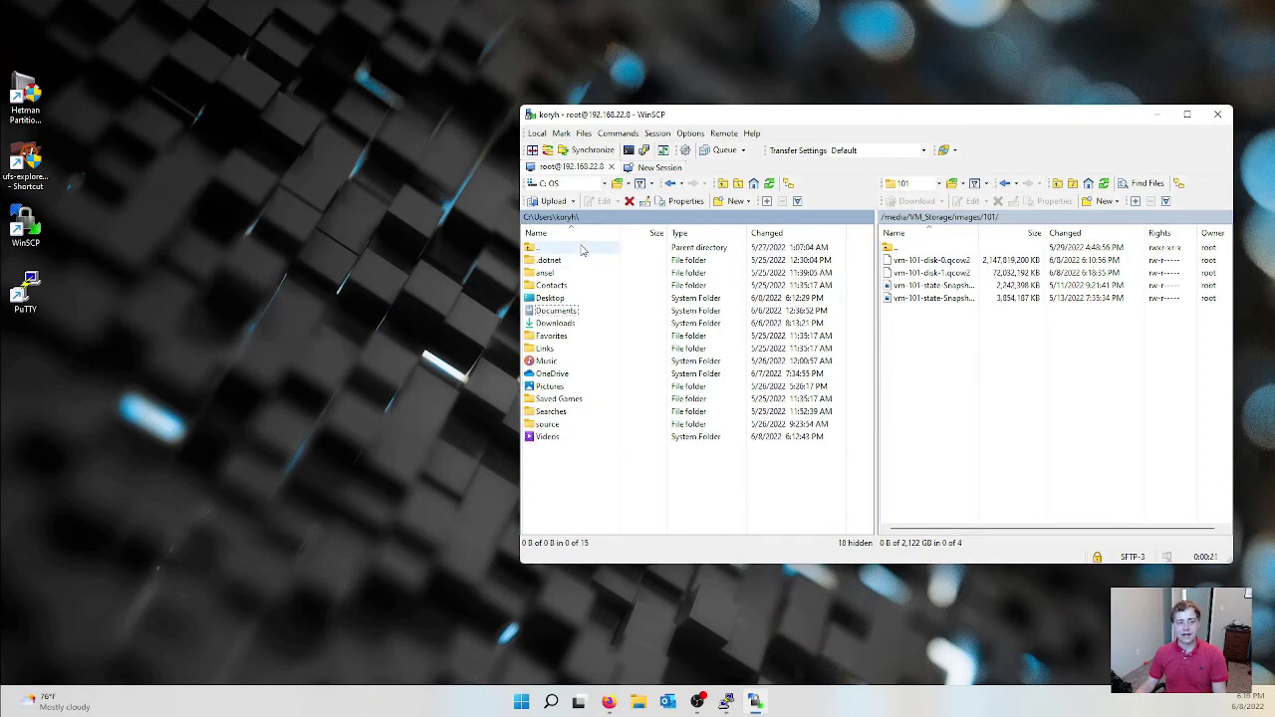
double_click(561, 324)
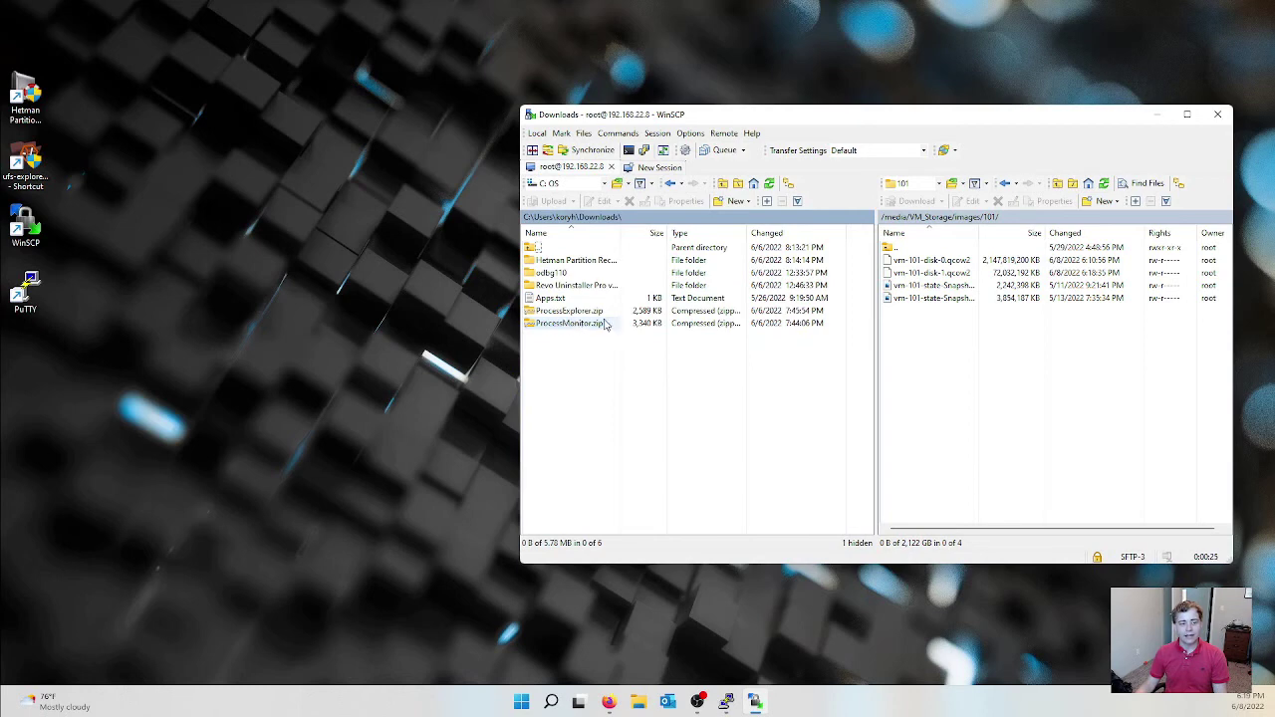
Compare the two vm-101 qcow2 disk images with the TrueNAS VM's hard disks in the Proxmox hardware list.
click(954, 273)
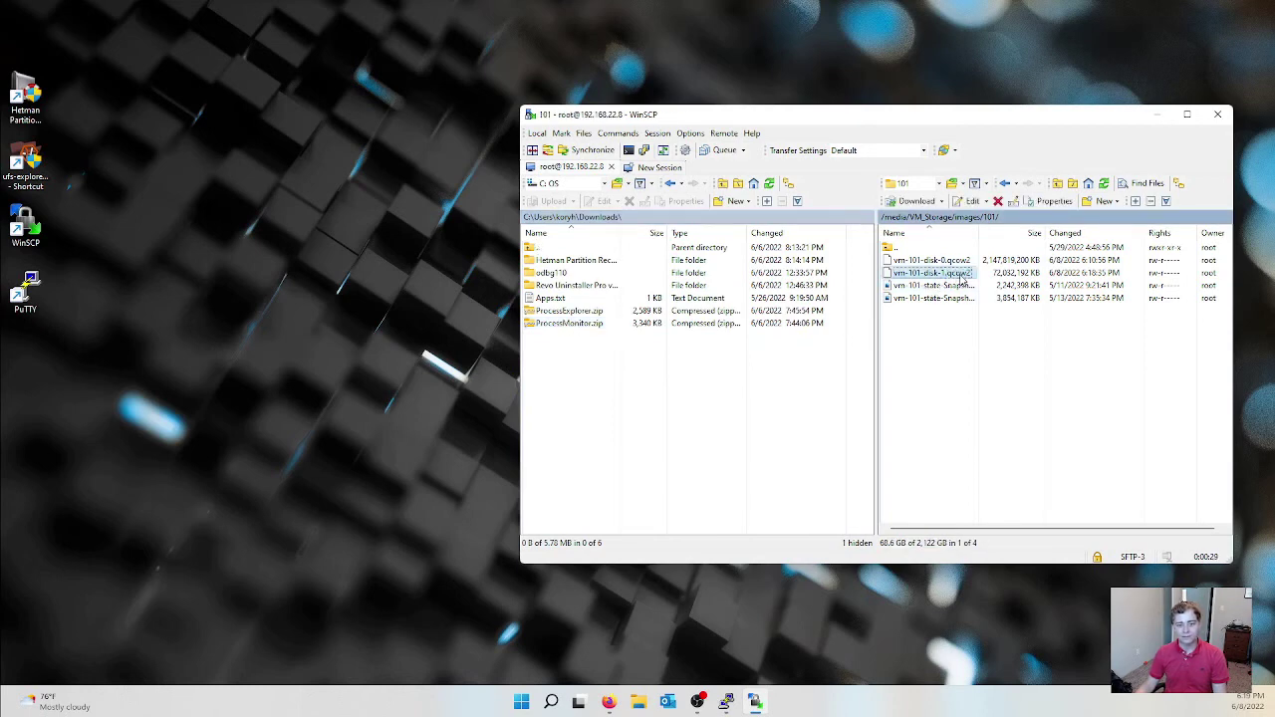
click(960, 261)
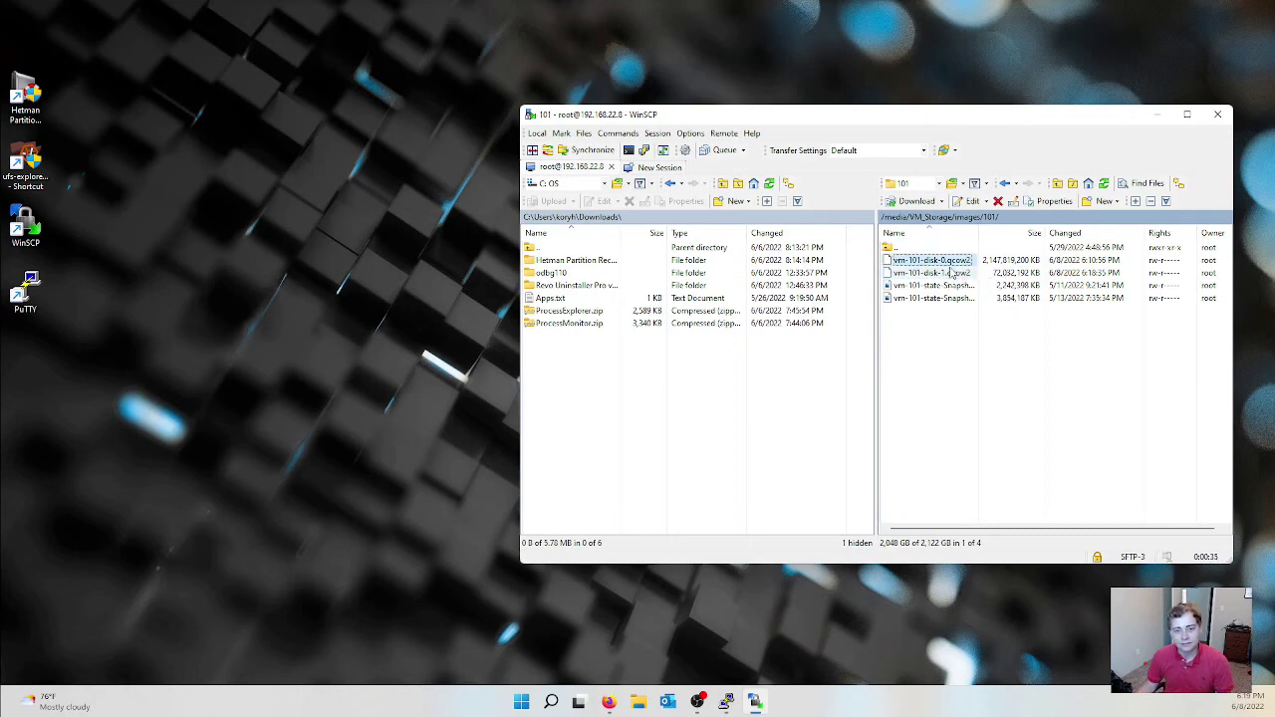
click(996, 266)
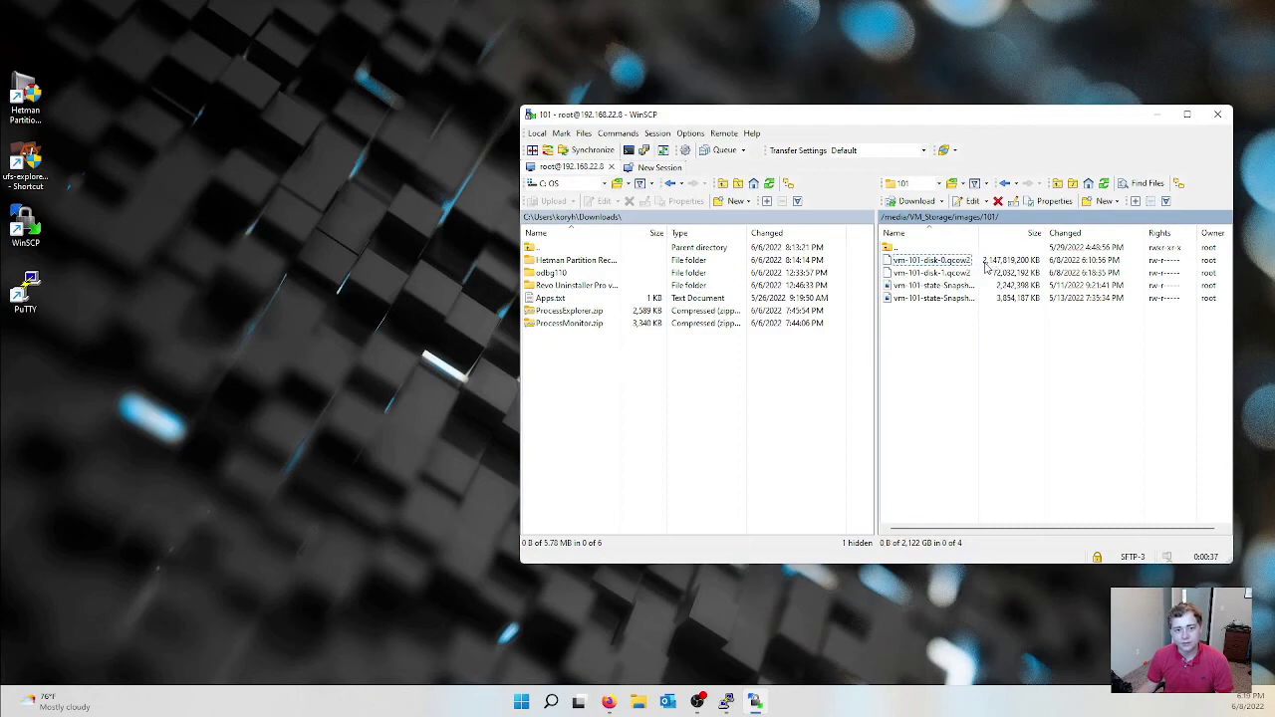
click(607, 703)
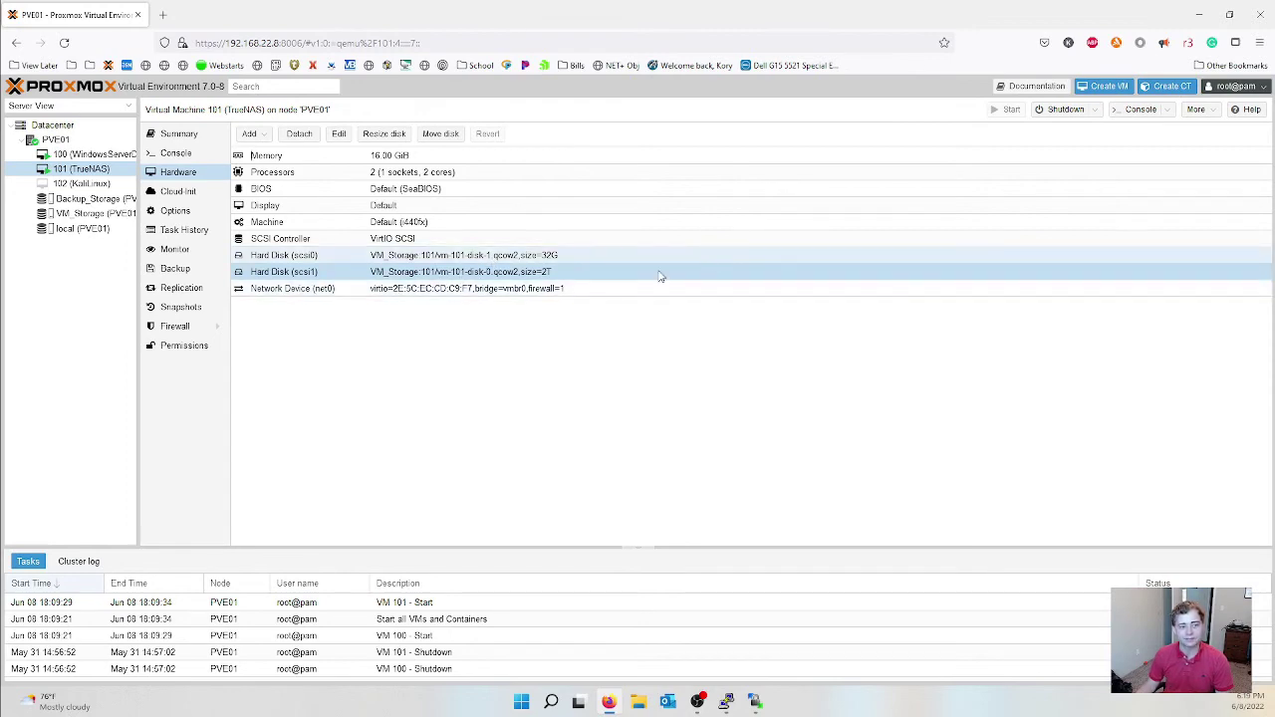
click(1199, 14)
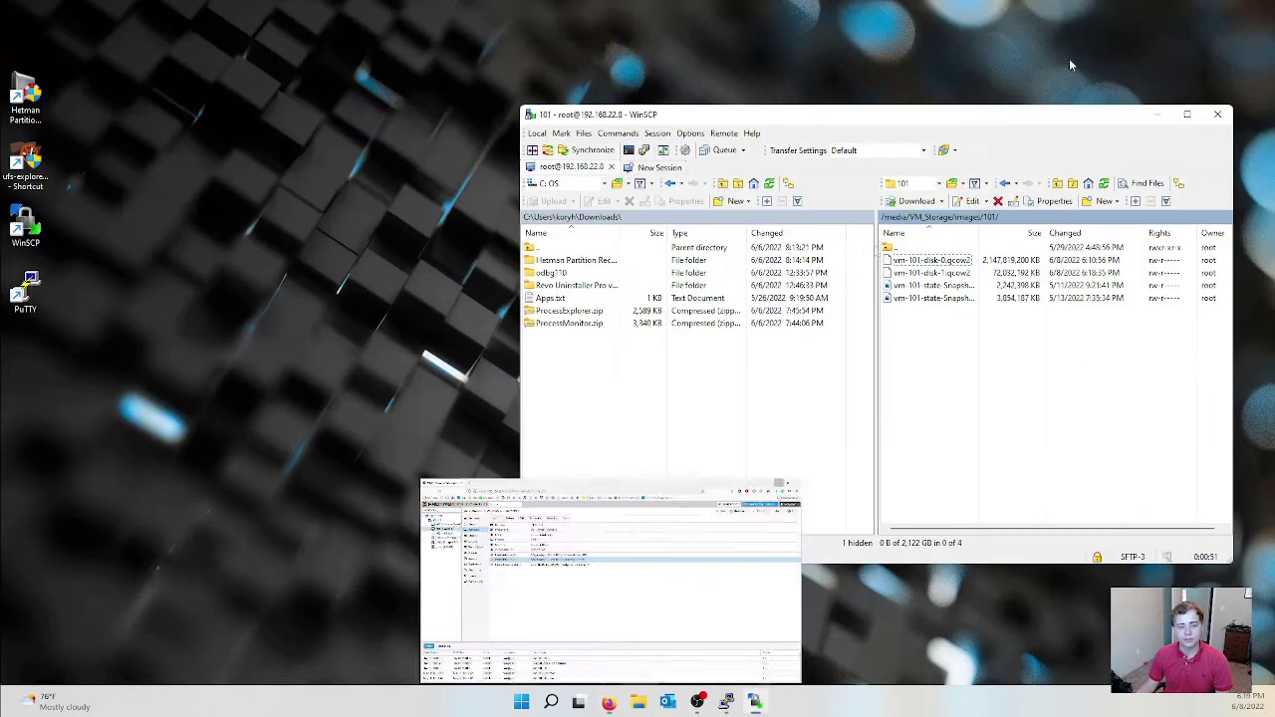
Start downloading vm-101-disk-0.qcow2 to the local Downloads folder and cancel the transfer.
click(942, 261)
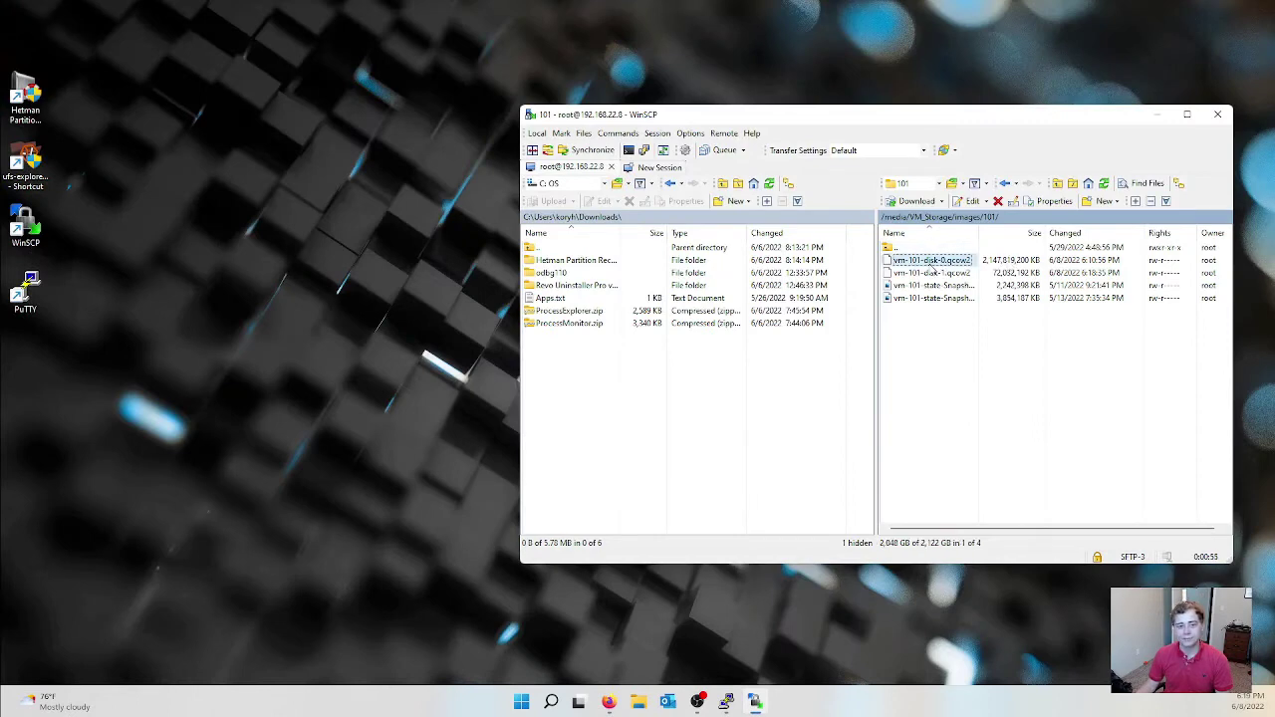
drag(825, 360, 810, 368)
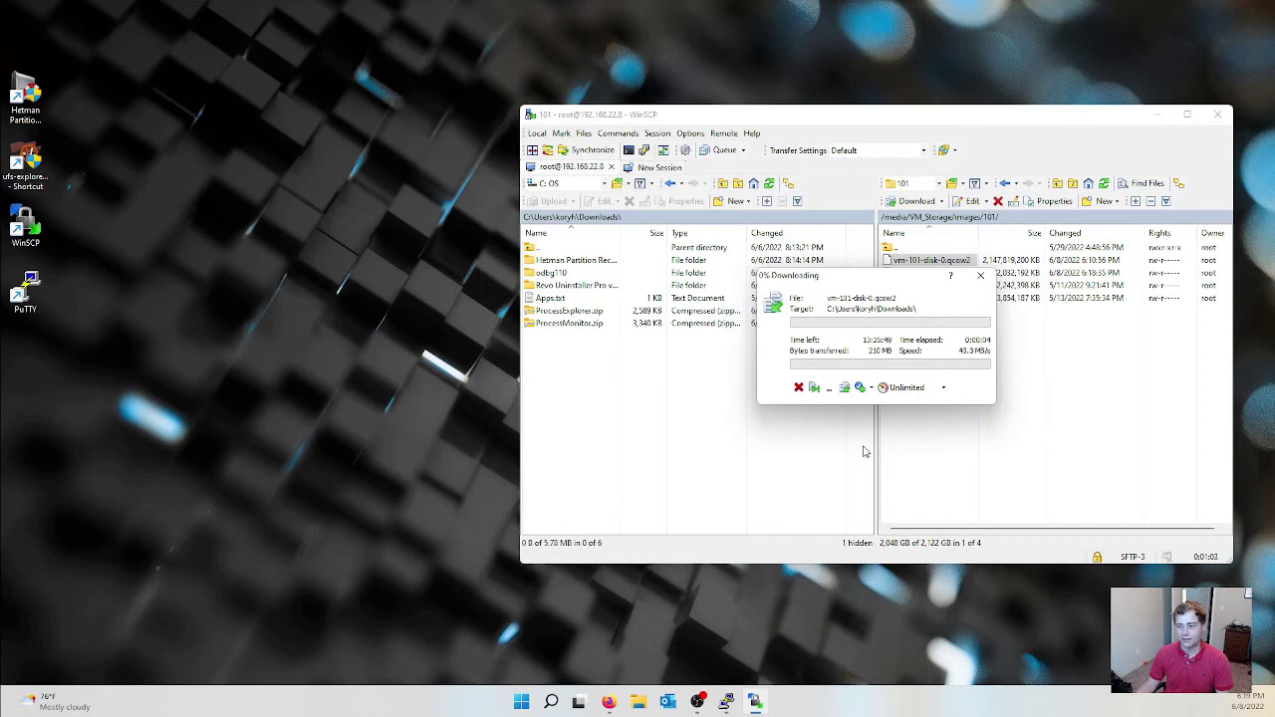
click(798, 387)
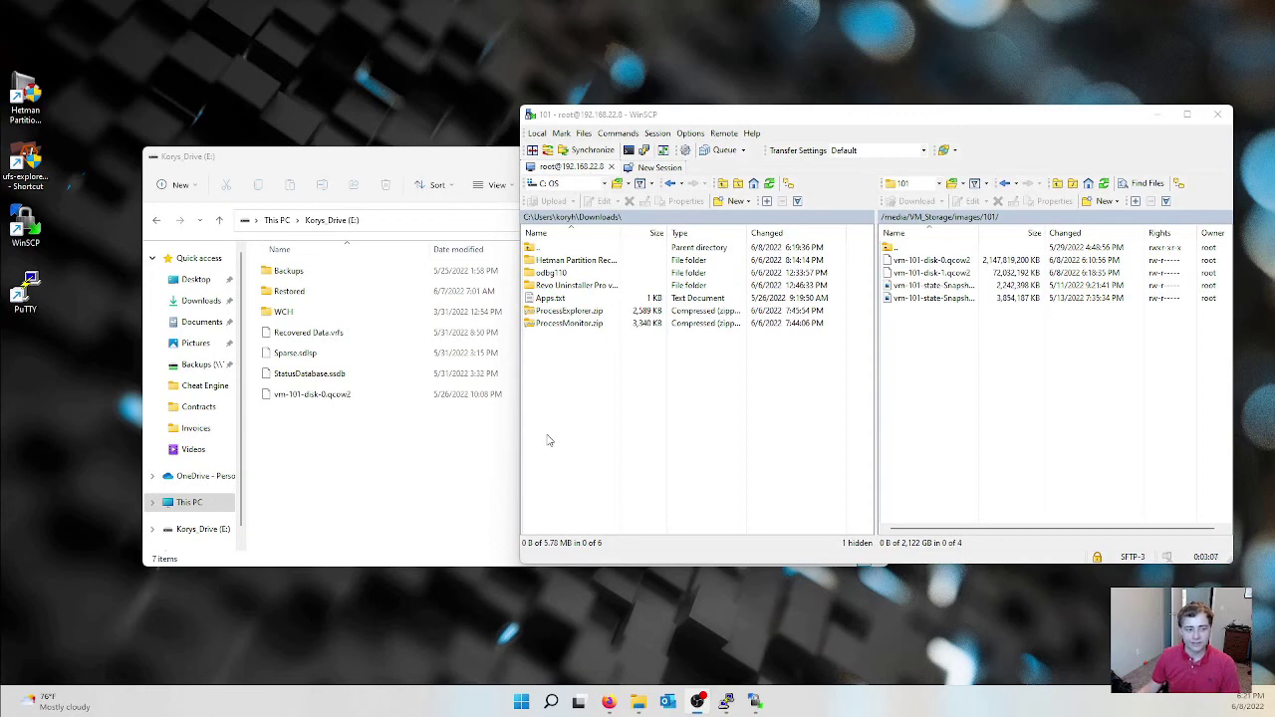
Select the existing copy of vm-101-disk-0.qcow2 on the E: drive in File Explorer.
click(312, 398)
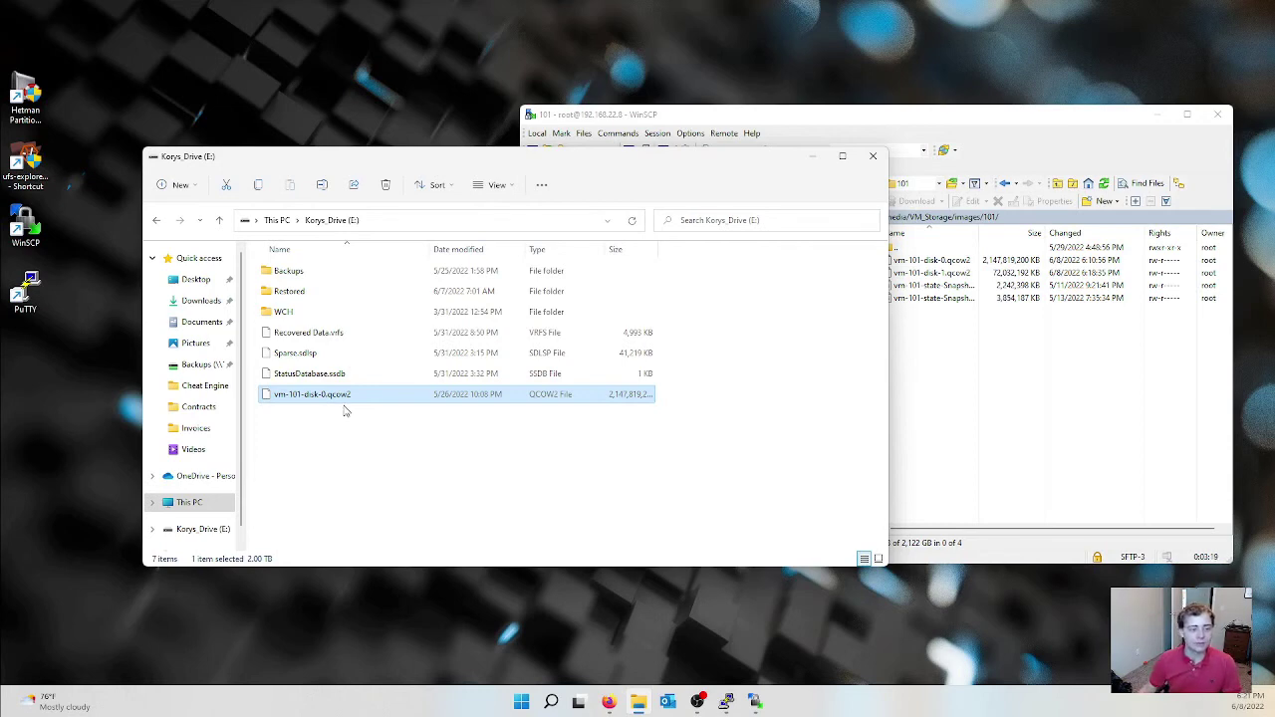
drag(304, 412, 369, 399)
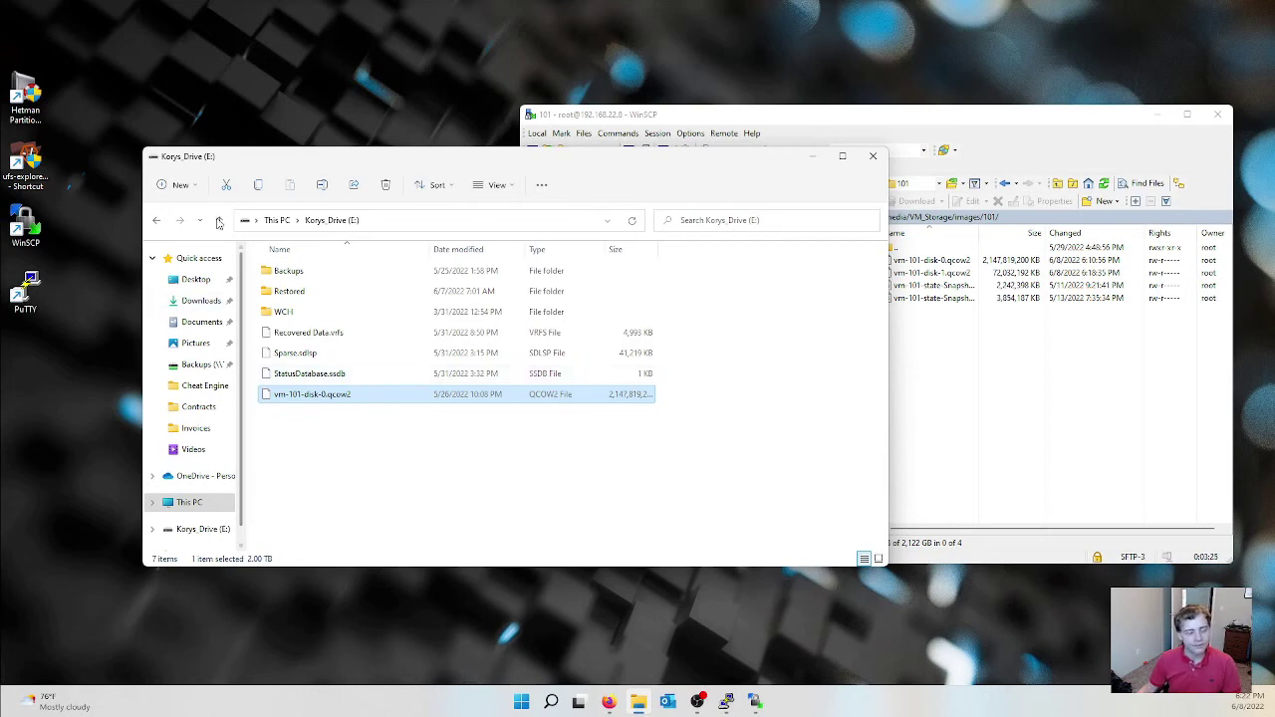
click(43, 100)
click(26, 164)
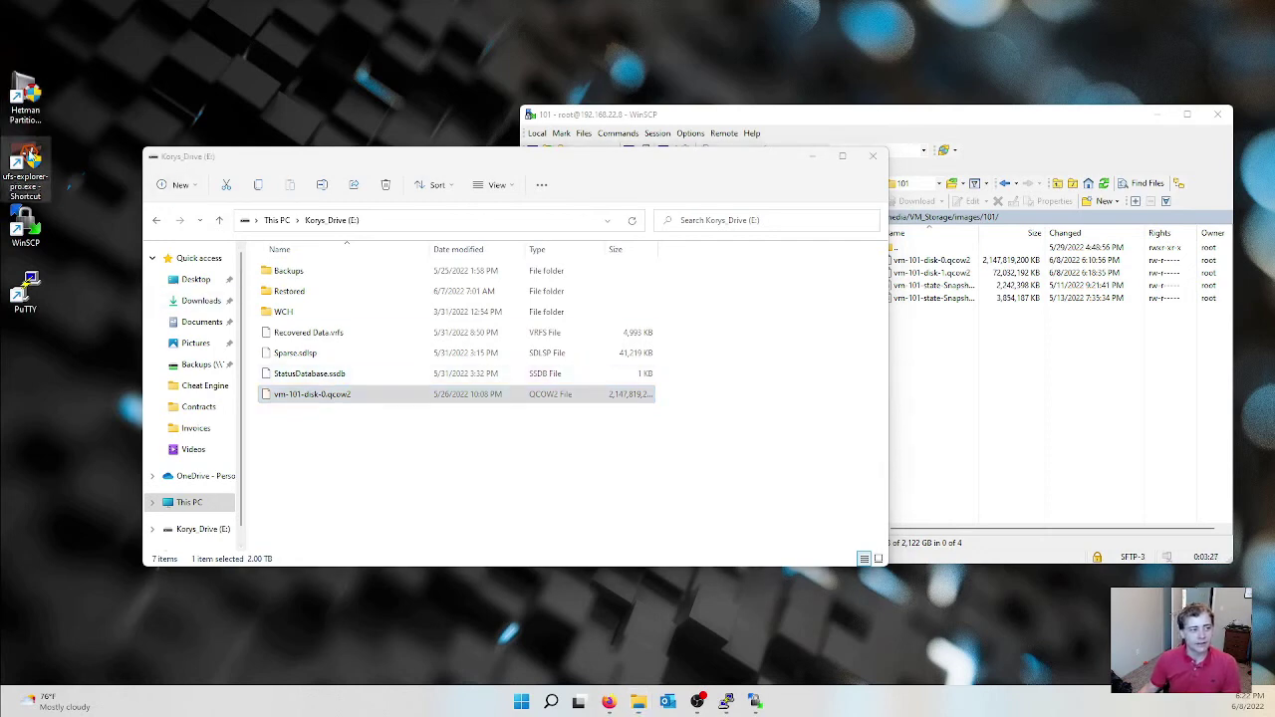
click(45, 126)
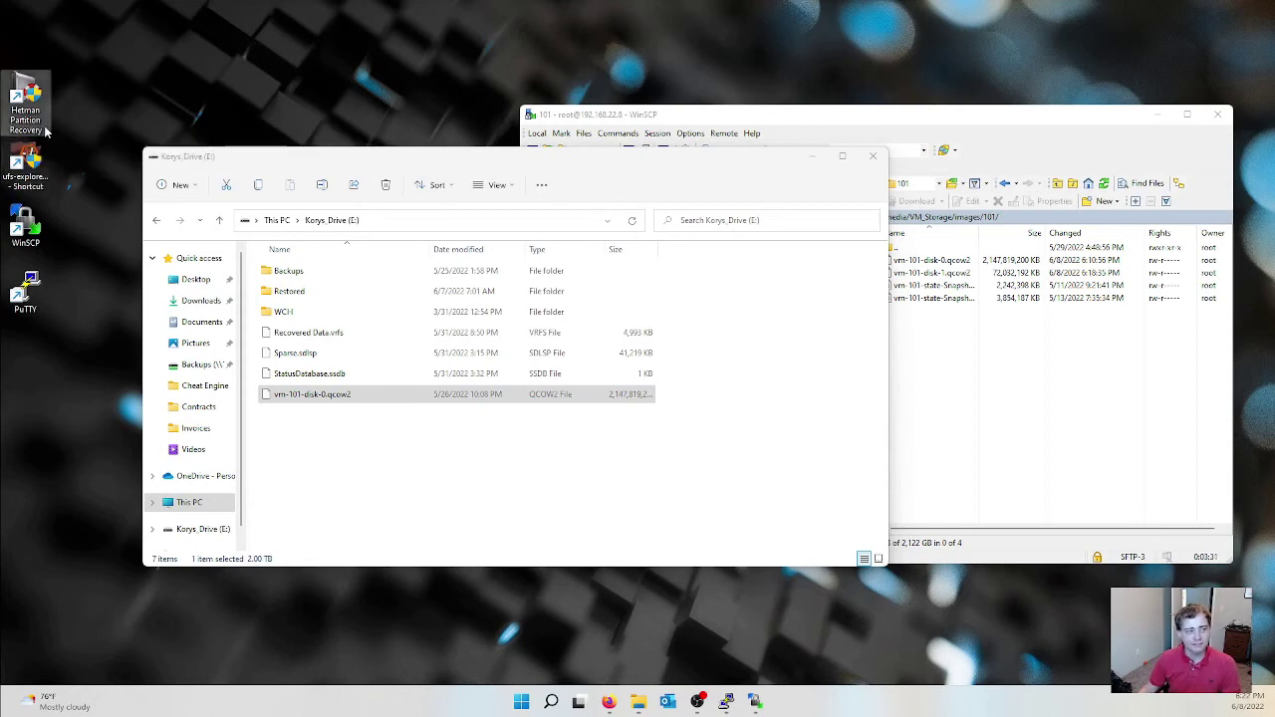
click(28, 171)
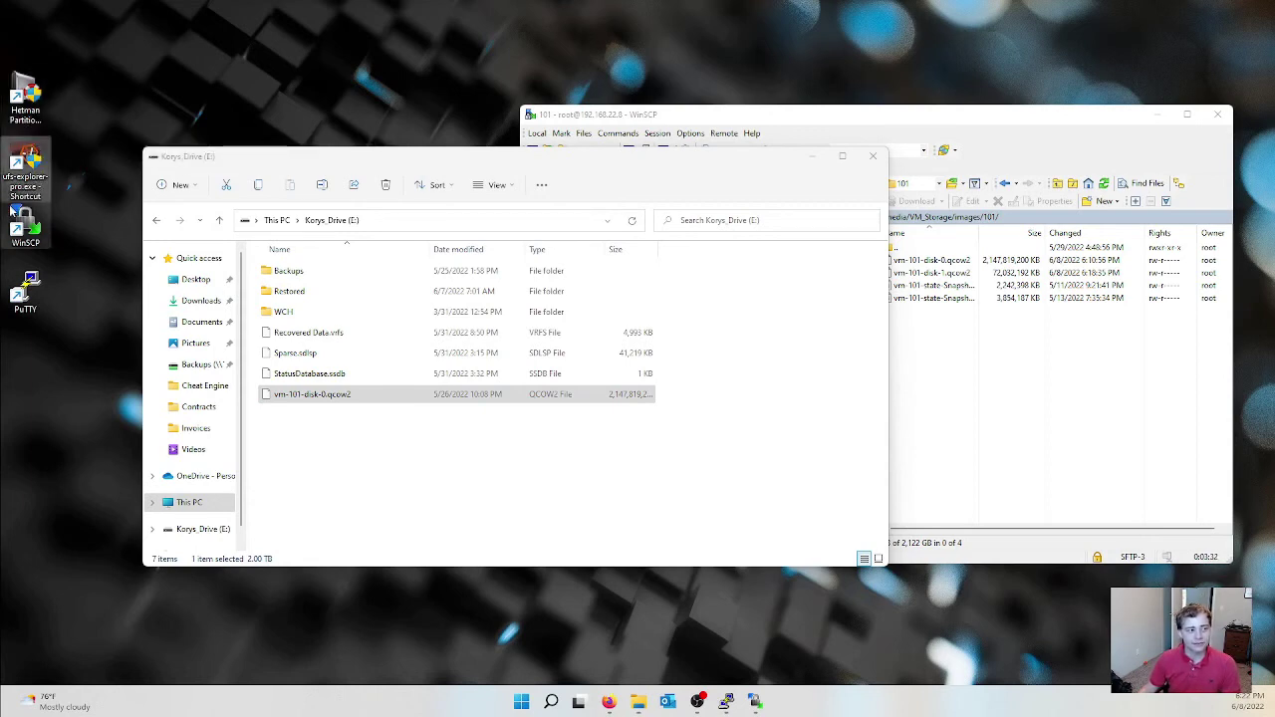
click(77, 177)
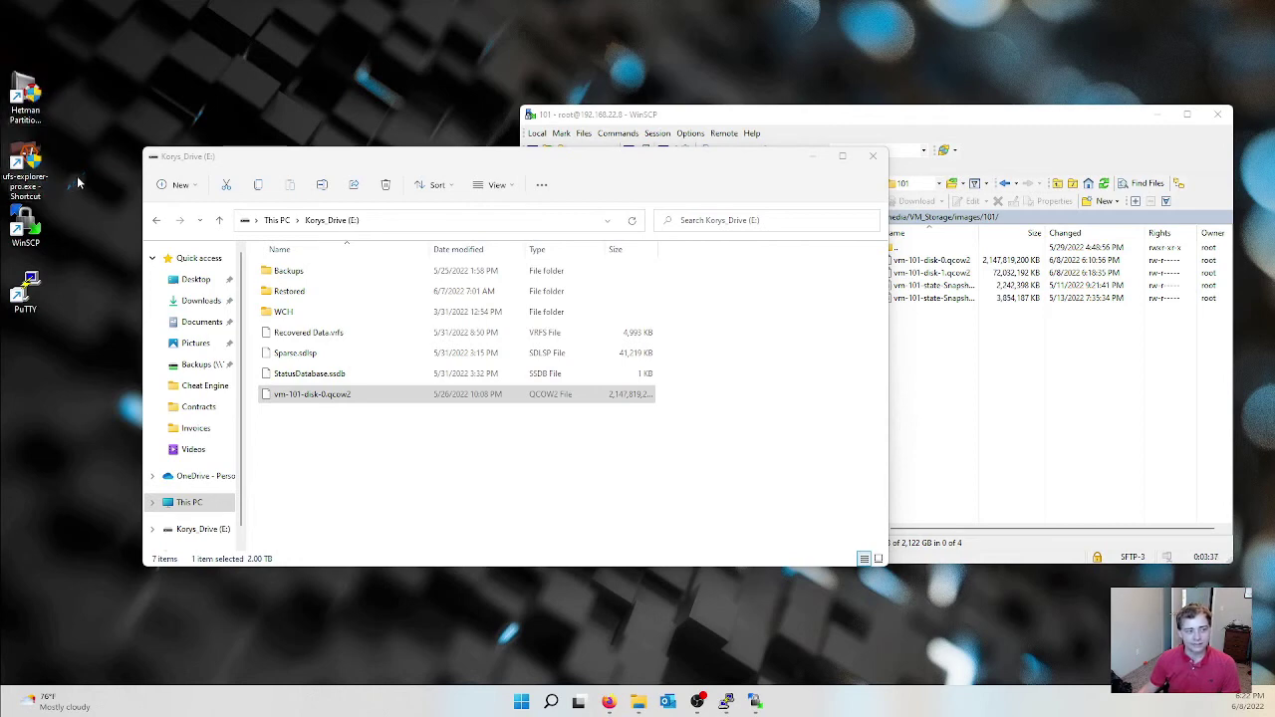
Minimize the File Explorer and WinSCP windows and bring up UFS Explorer Professional Recovery, repositioning its window on the desktop.
click(809, 162)
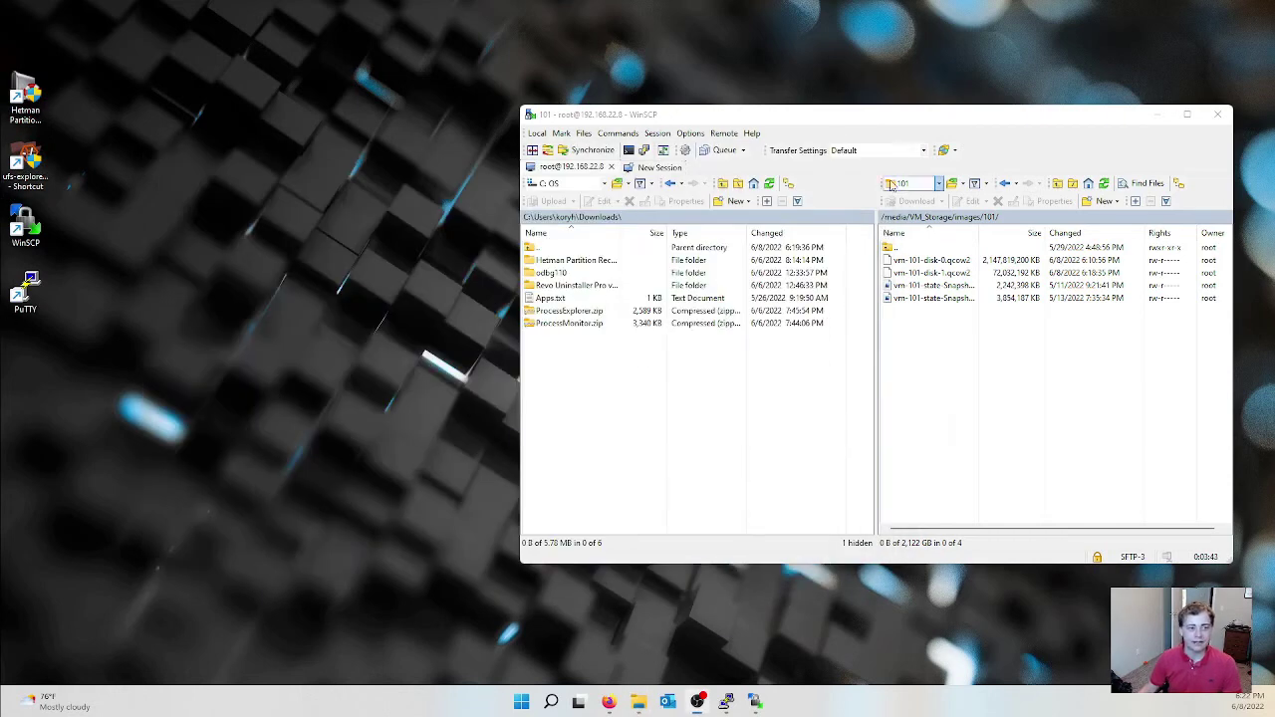
click(1156, 114)
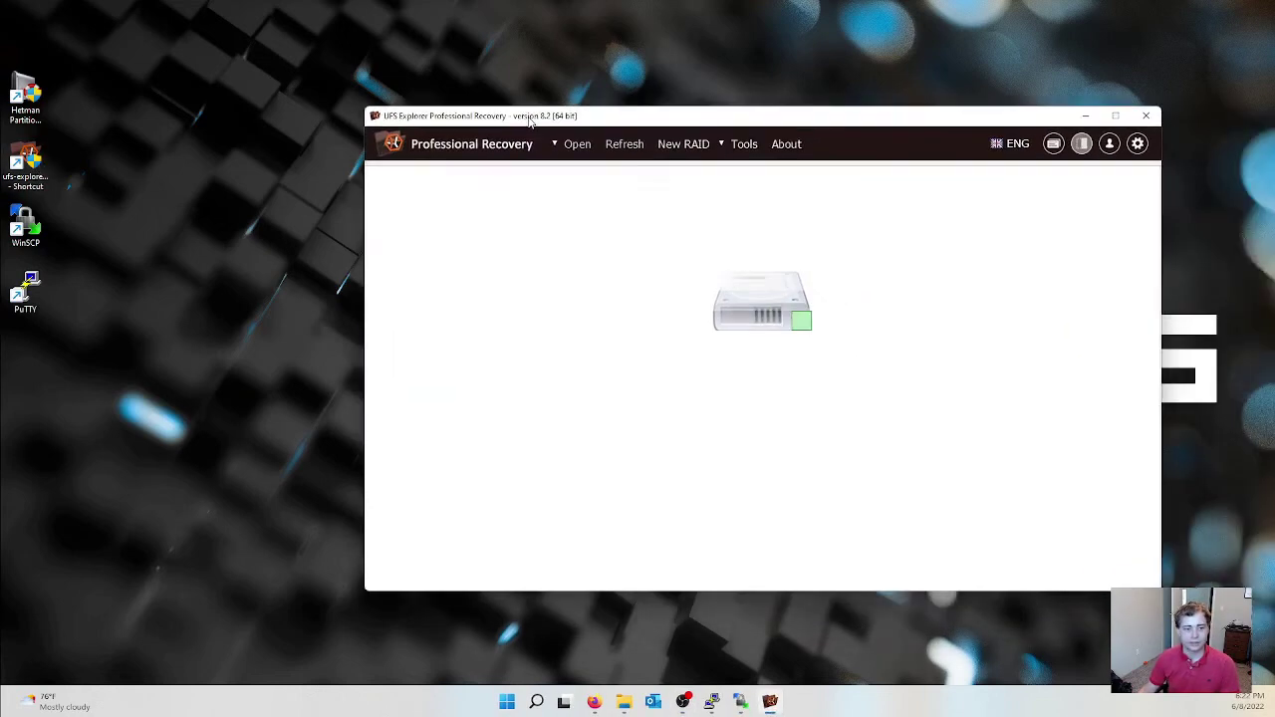
drag(545, 107, 476, 88)
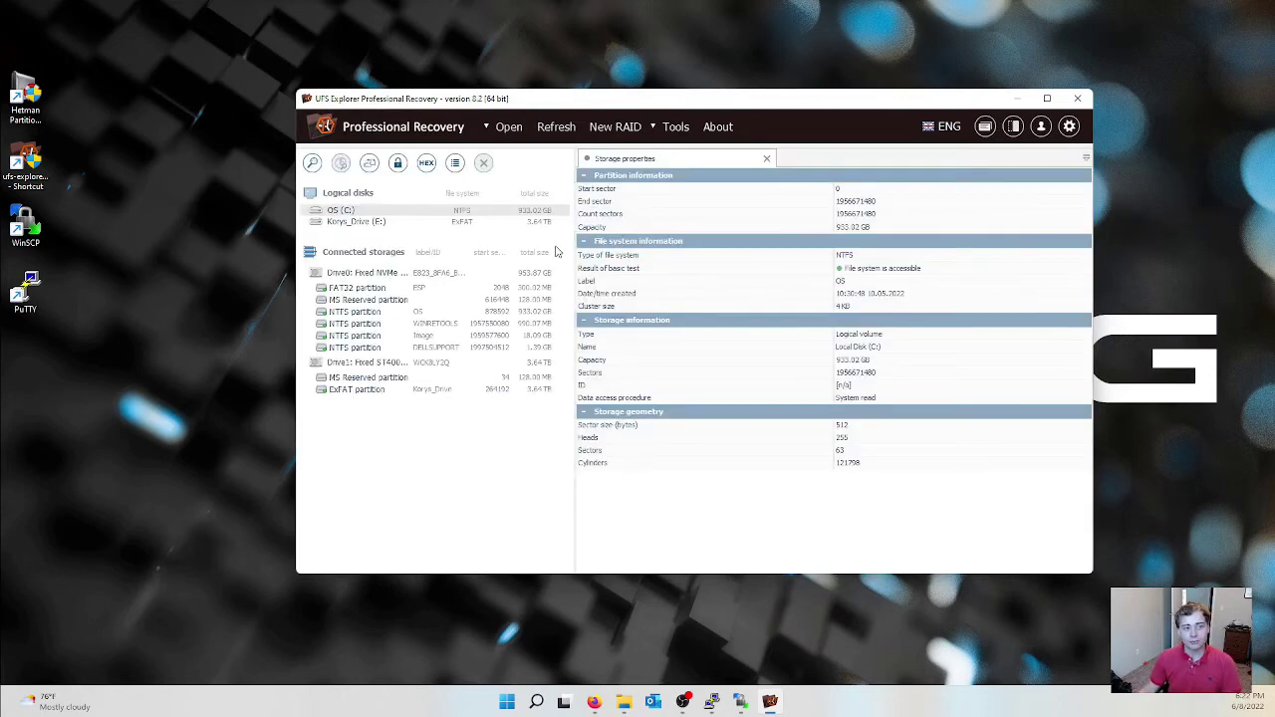
Open the disk image vm-101-disk-0.qcow2 from the E: drive as a virtual disk.
click(505, 130)
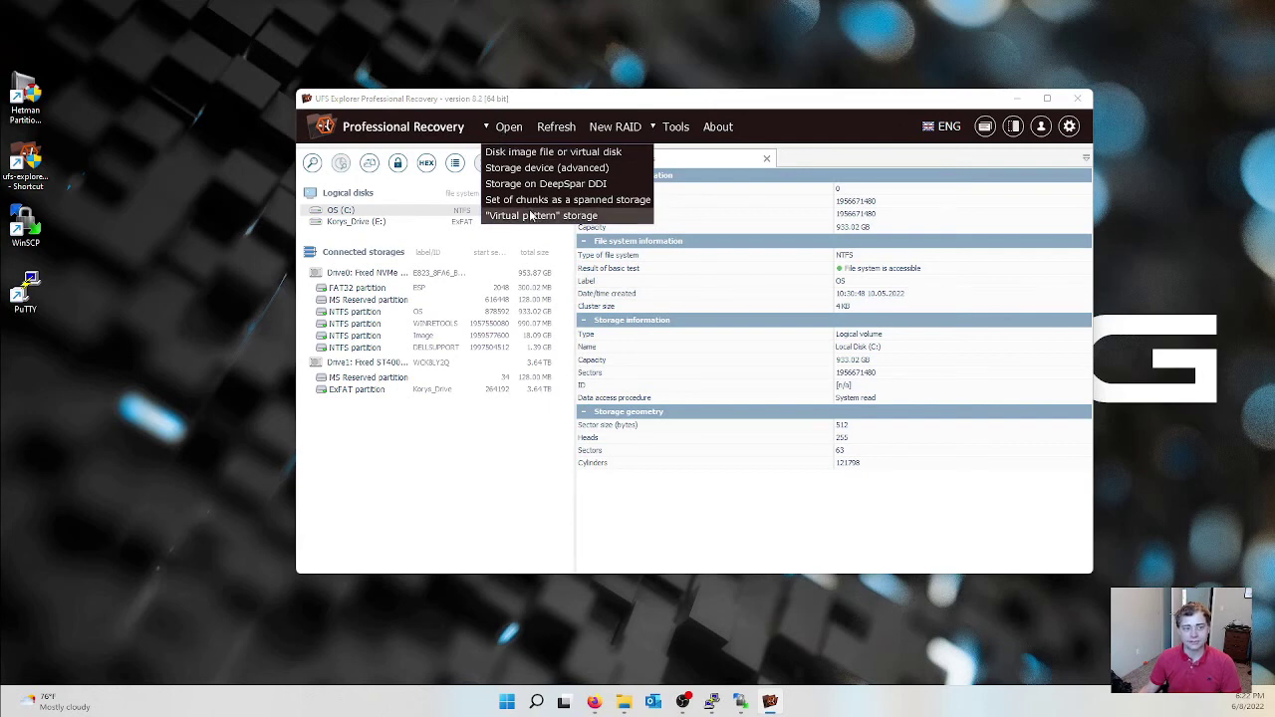
click(569, 152)
scroll(606, 364, down, 1)
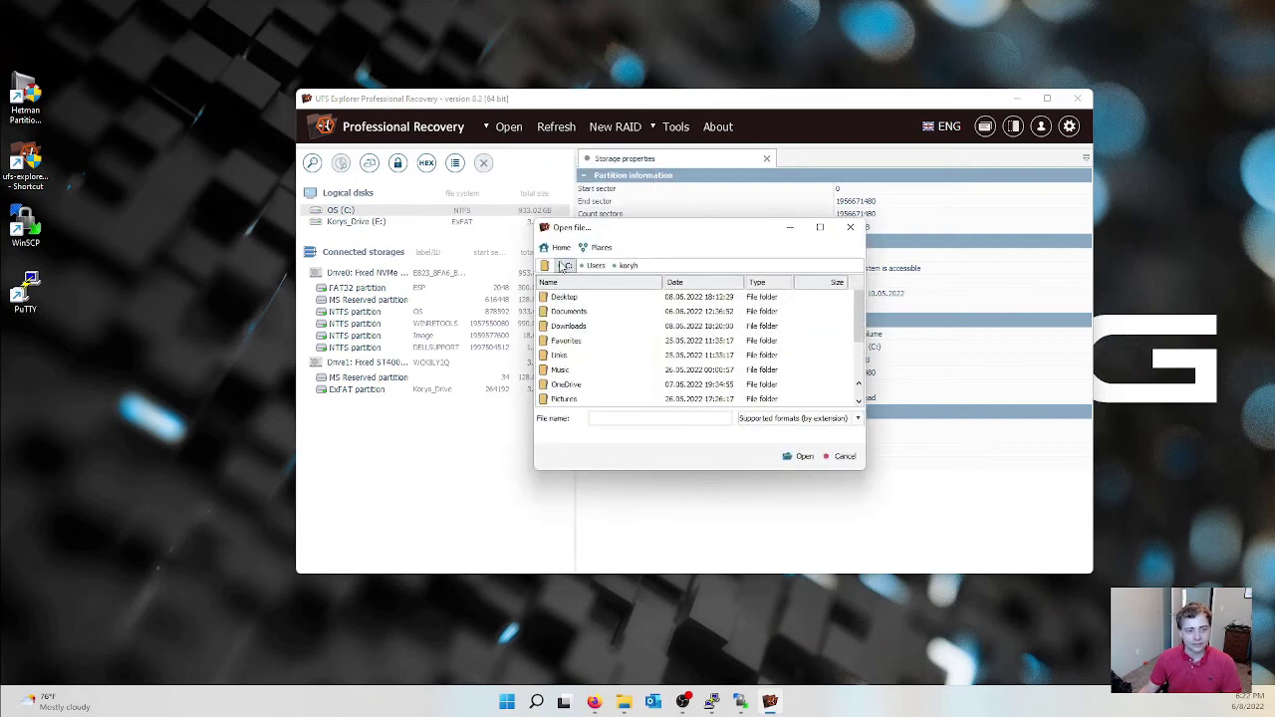
click(676, 267)
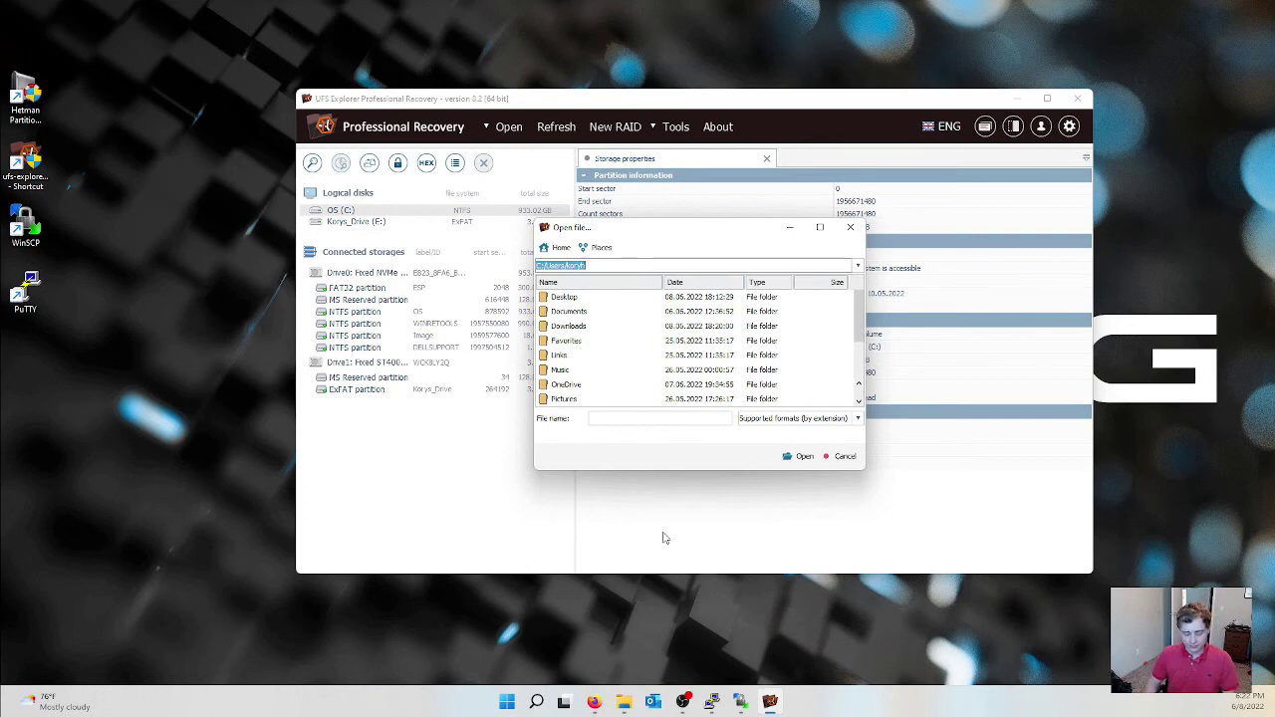
text(F:\)
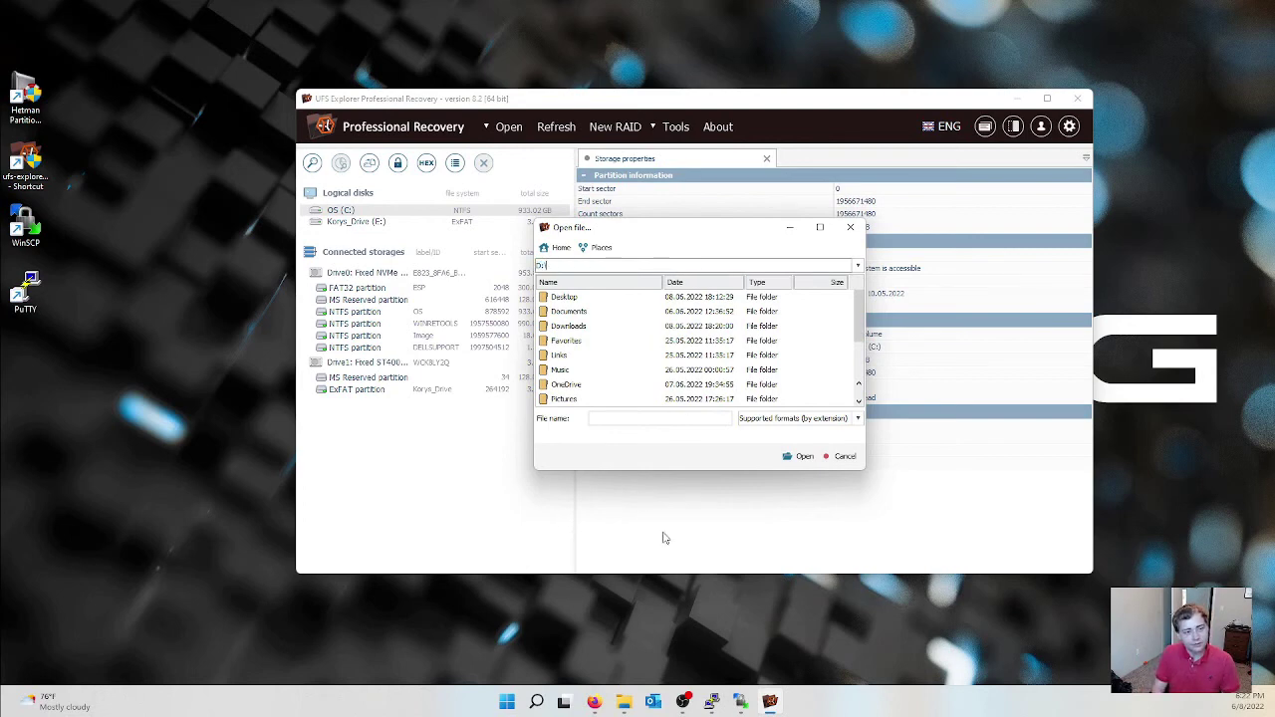
click(627, 700)
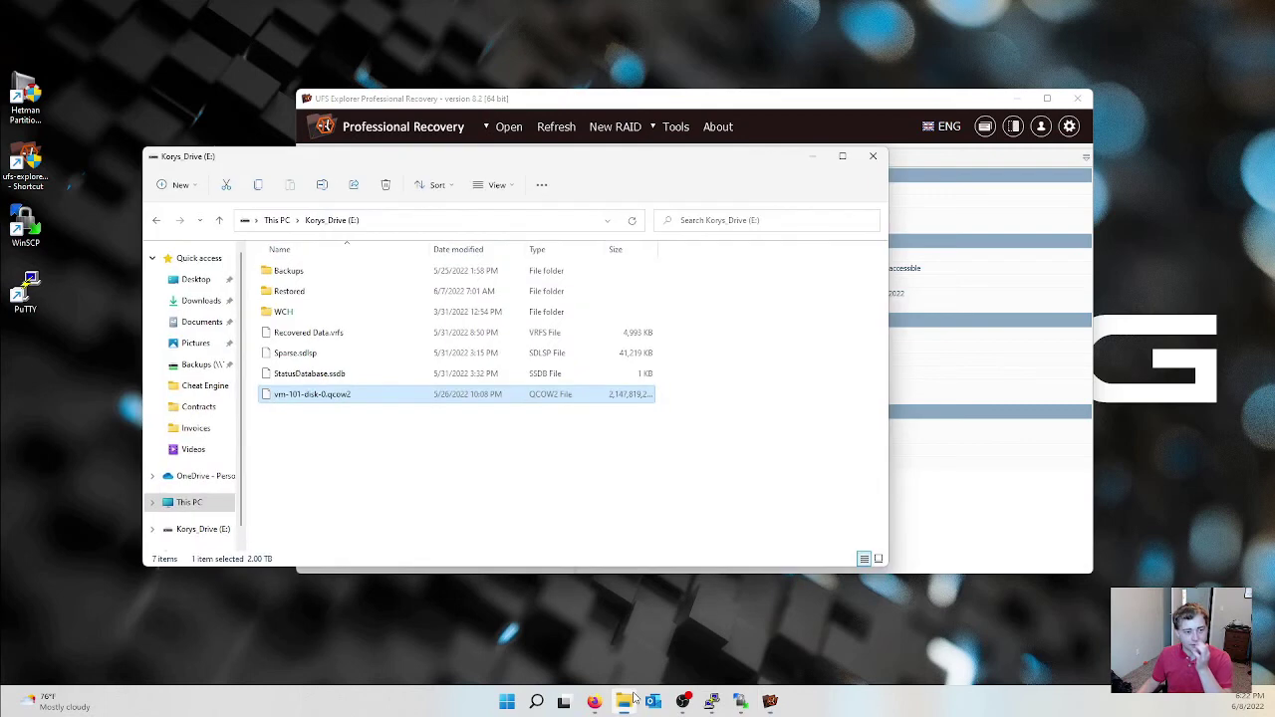
click(1057, 315)
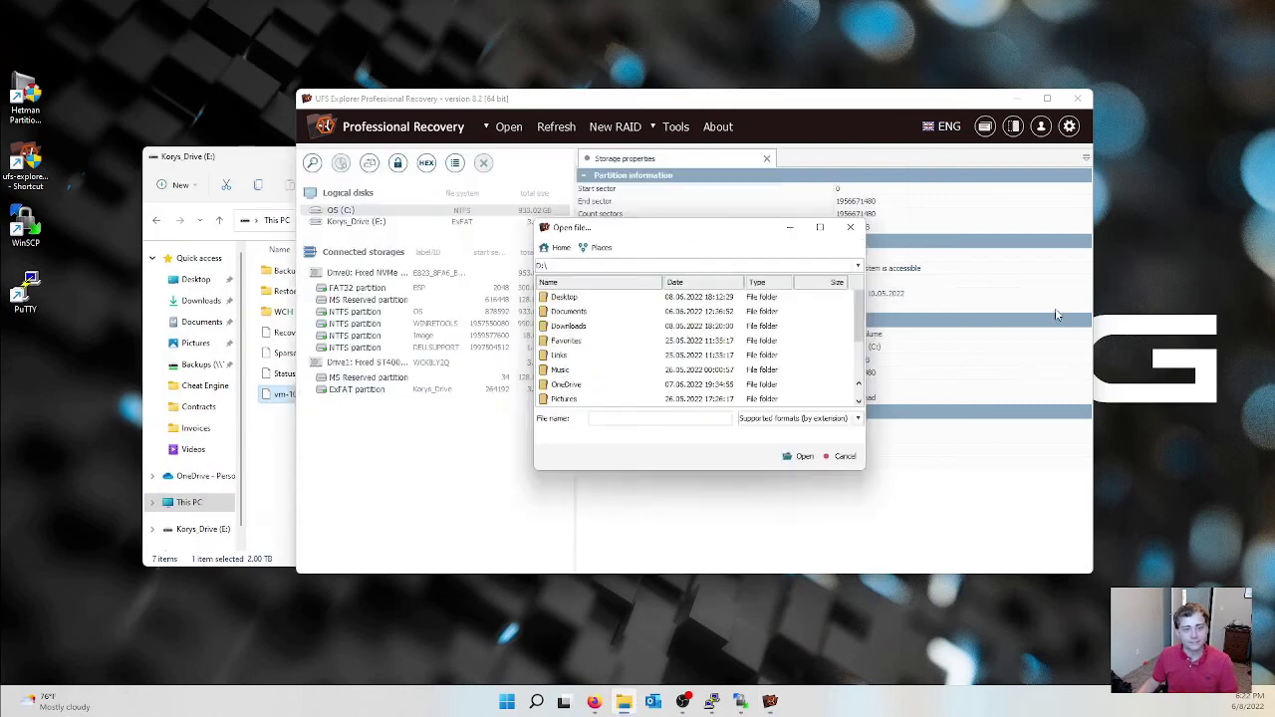
click(674, 267)
text(E:)
key(Return)
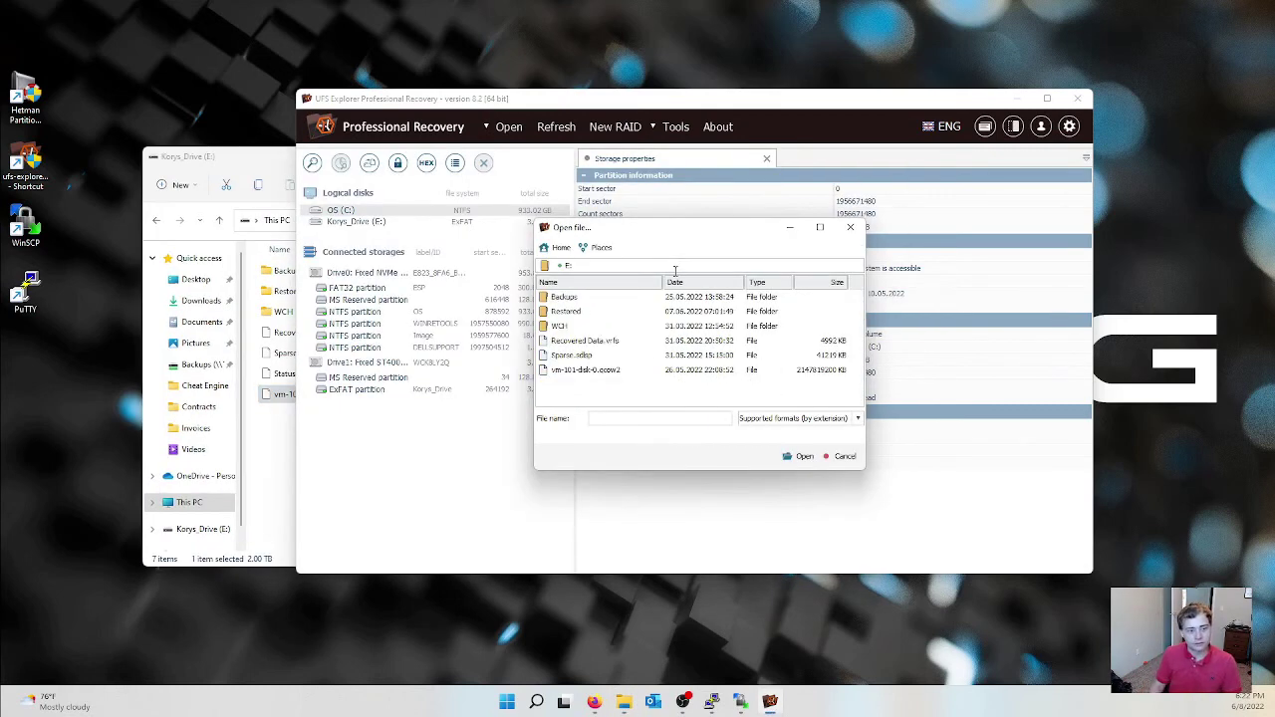
click(615, 372)
click(800, 456)
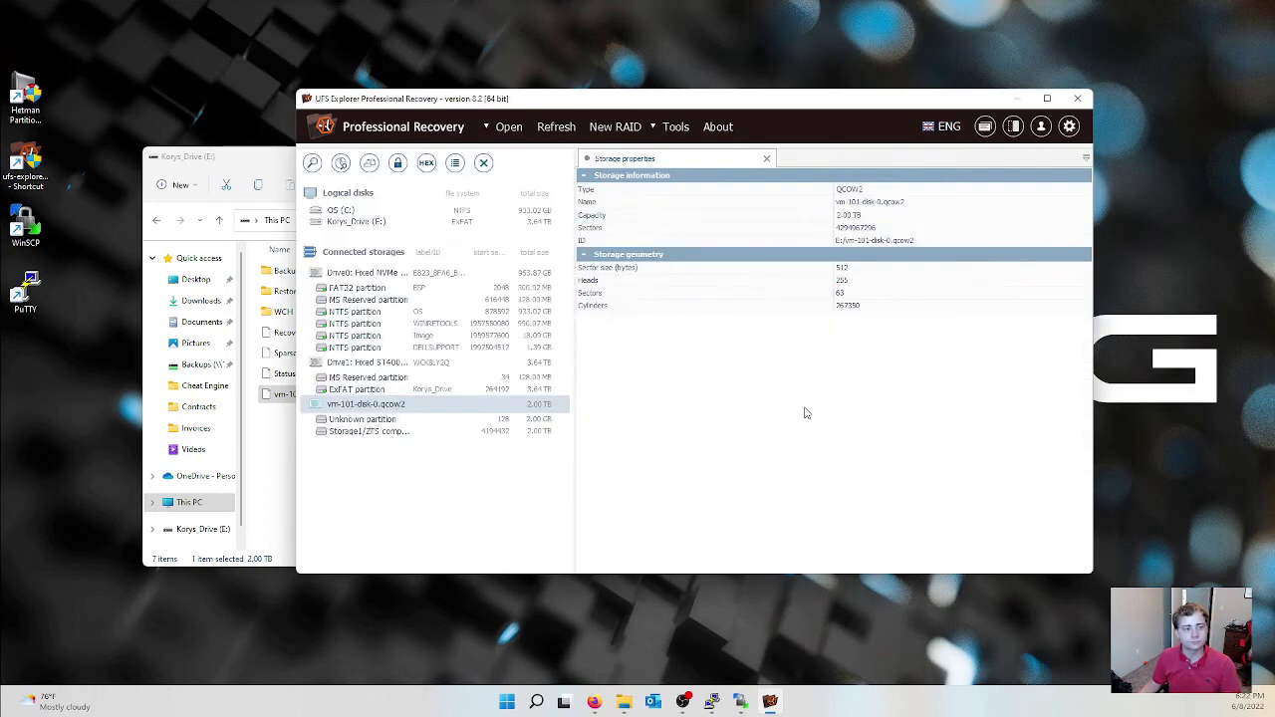
View the hexadecimal contents of the Storage1/ZFS partition in vm-101-disk-0.qcow2, then return to its storage properties.
click(368, 431)
double_click(381, 438)
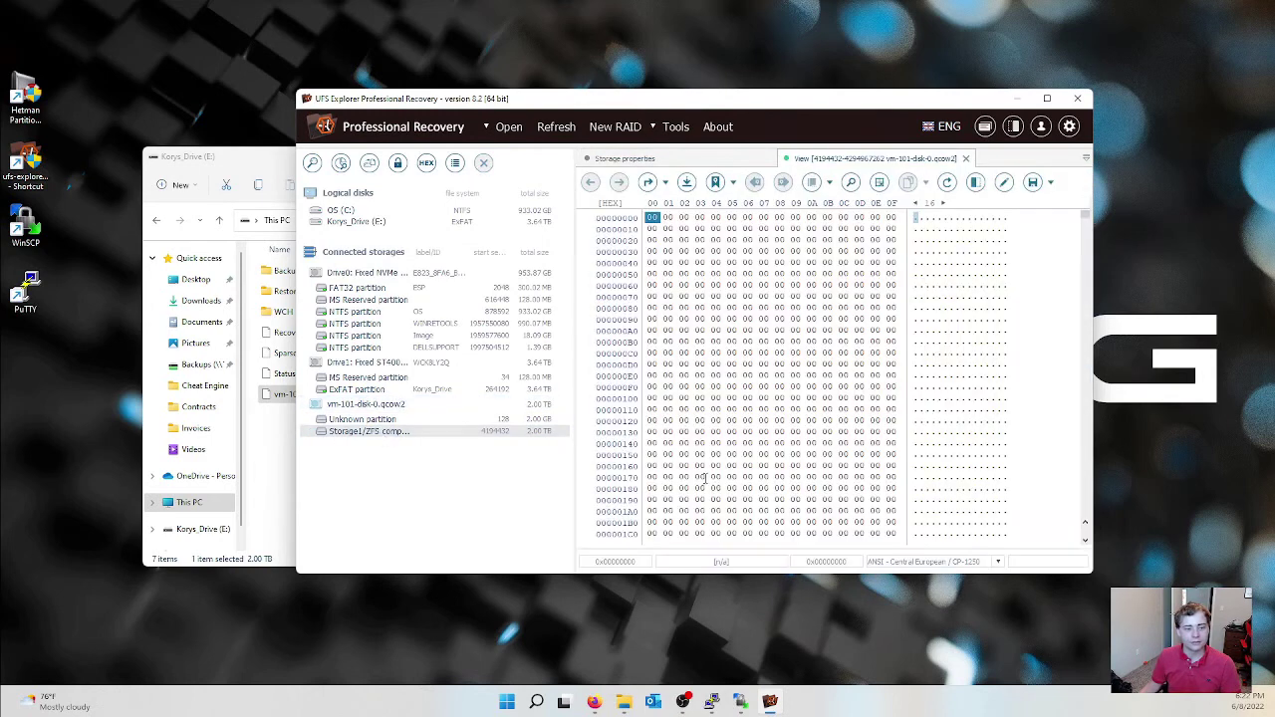
click(682, 162)
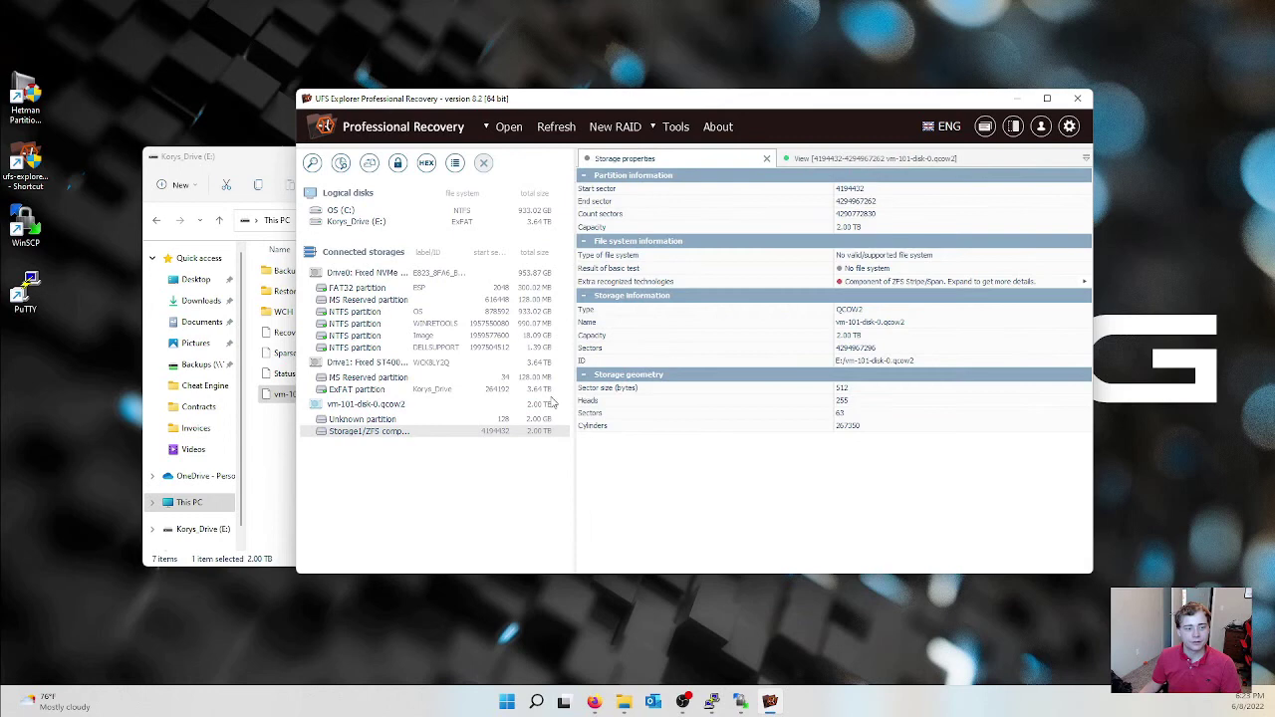
Start a lost-data scan of the Storage1/ZFS partition with the default scan options and stop it.
right_click(532, 439)
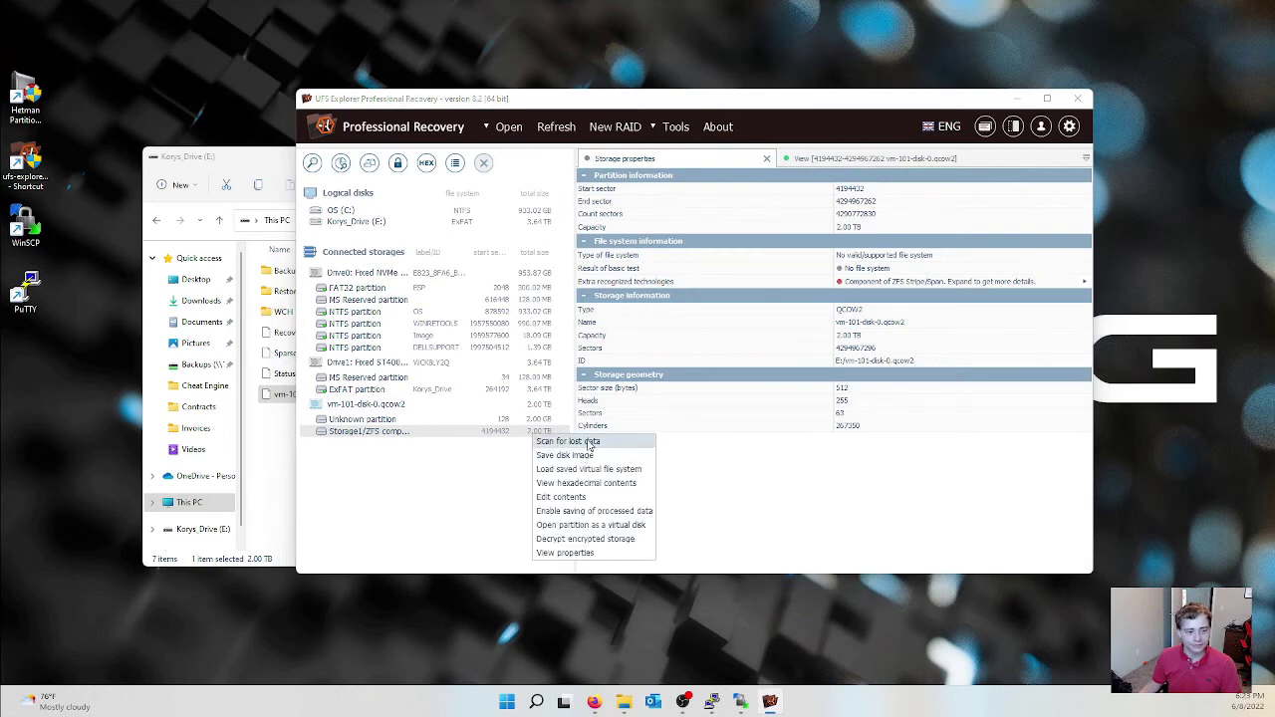
click(588, 444)
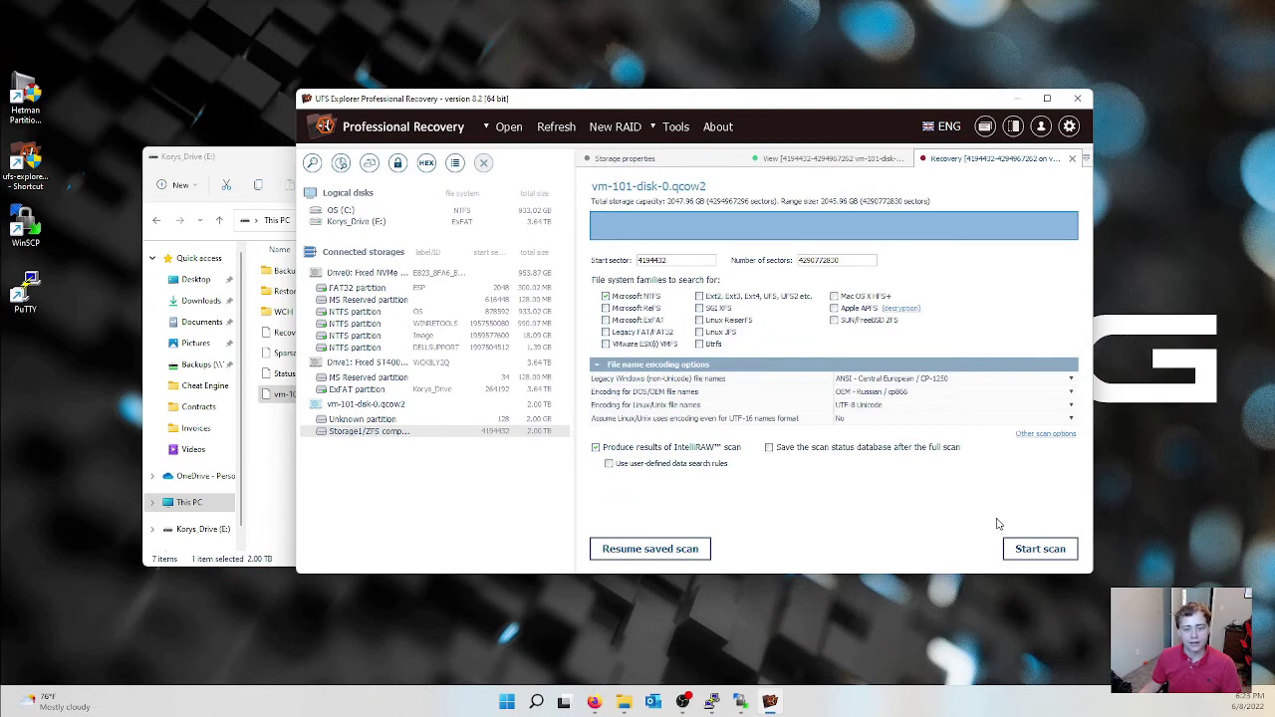
click(1036, 546)
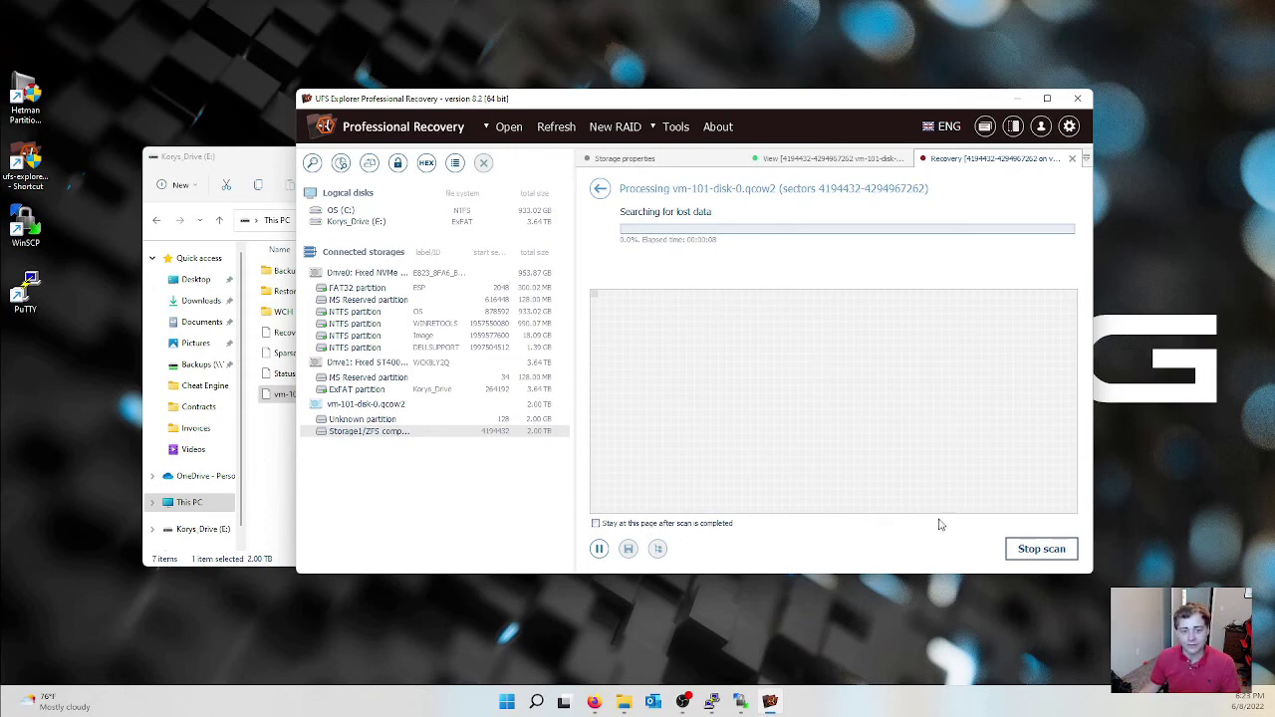
click(1036, 550)
click(749, 376)
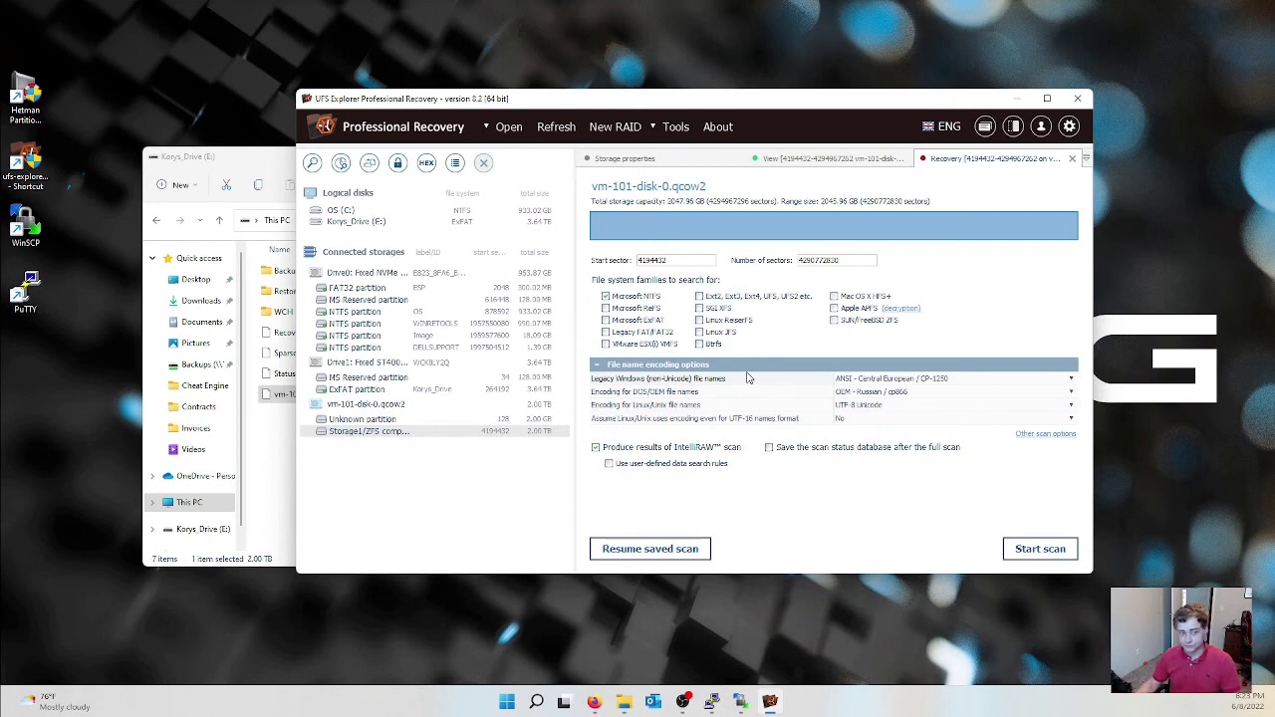
Close UFS Explorer and the File Explorer window showing the E: drive.
click(1077, 97)
click(750, 377)
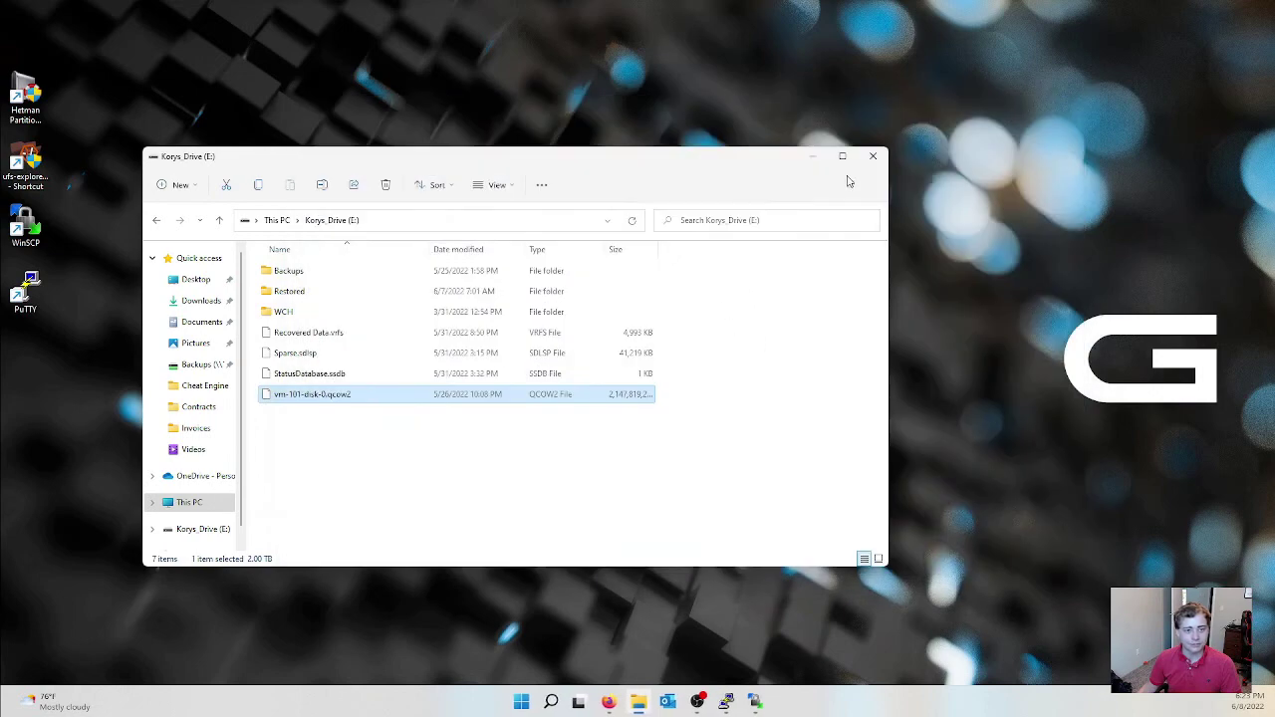
click(872, 156)
Launch Hetman Partition Recovery and advance its File Recovery Wizard to the disk selection.
double_click(37, 121)
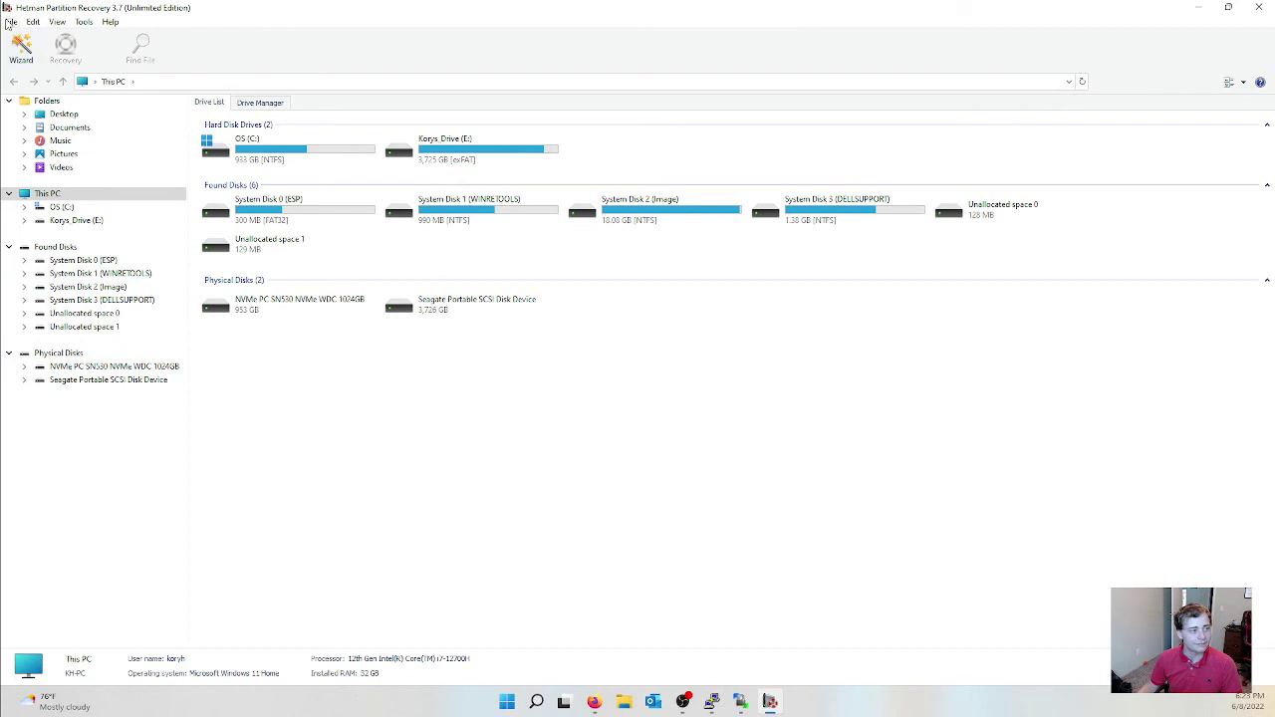
click(20, 48)
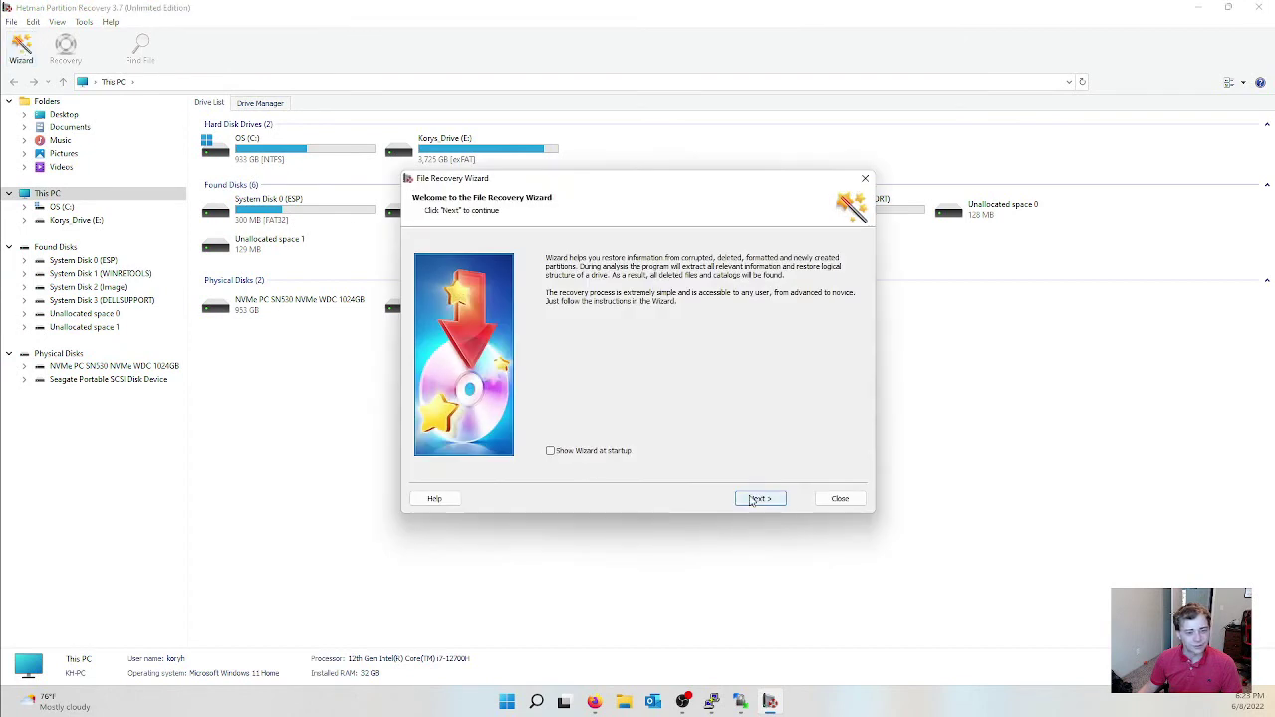
click(758, 498)
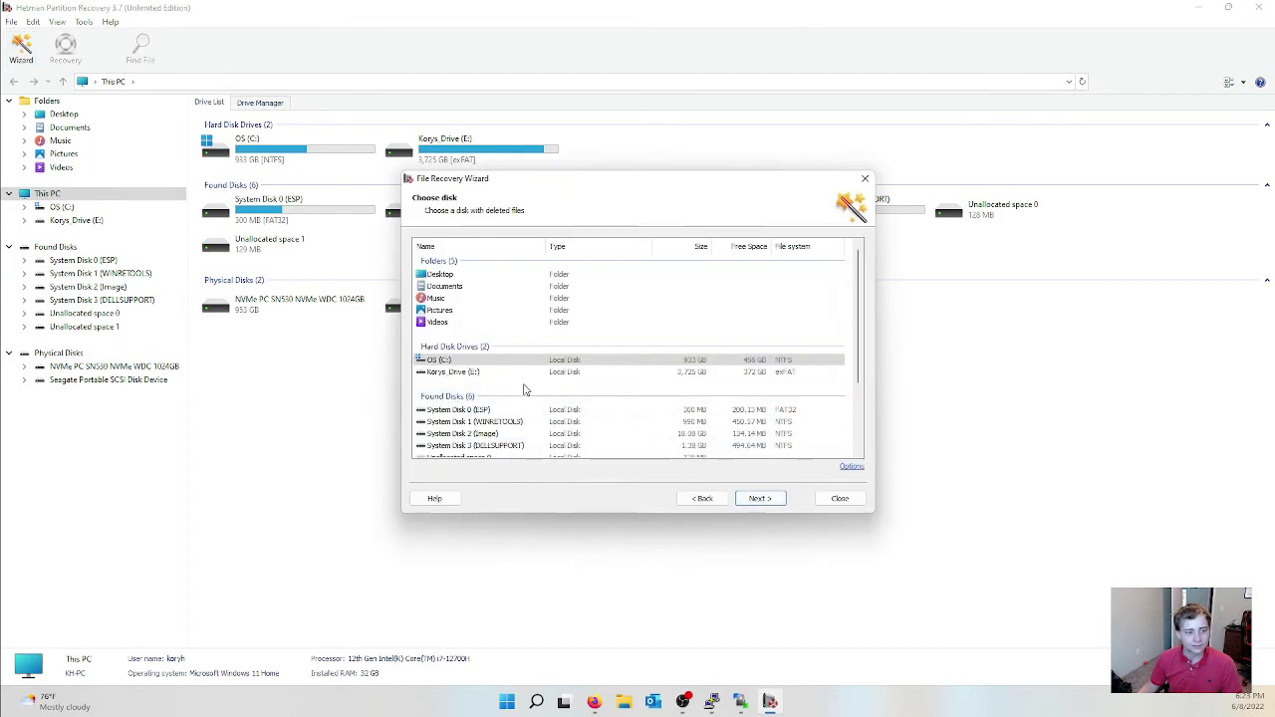
Mount the disk image vm-101-disk-0.qcow2 from the E: drive in the wizard, with the file filter set to All files.
scroll(528, 380, down, 3)
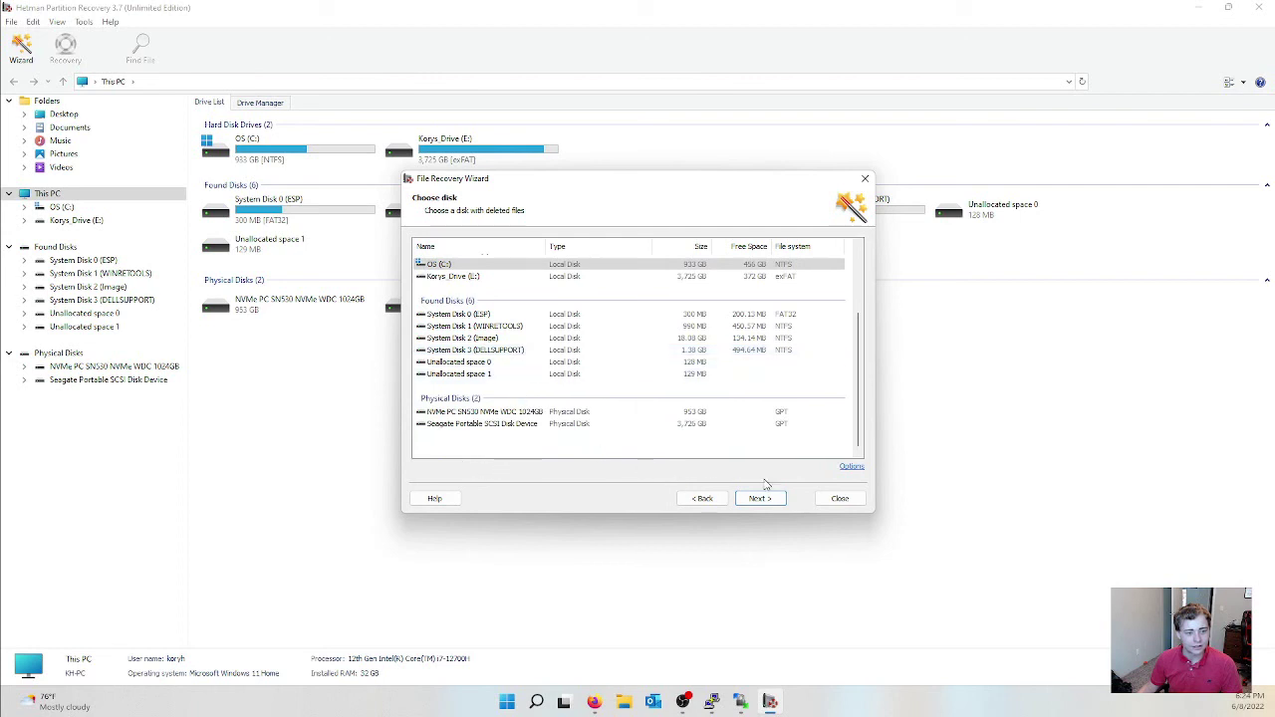
click(848, 472)
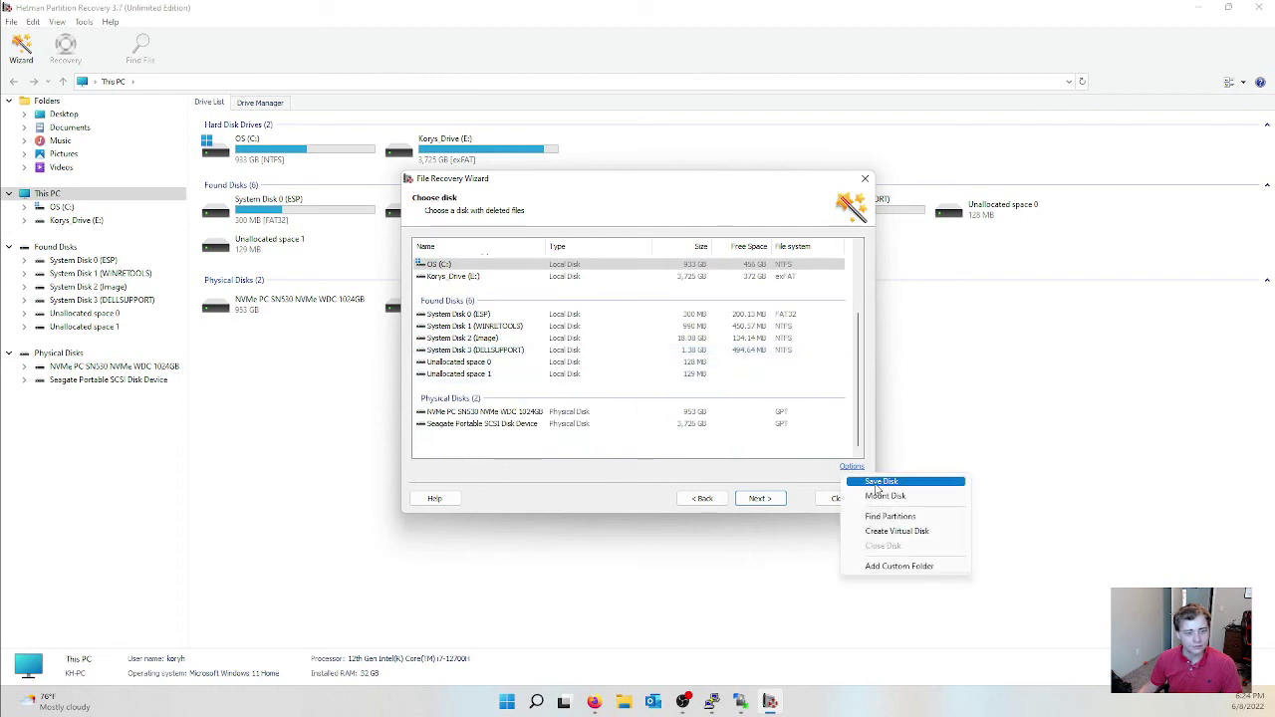
click(885, 496)
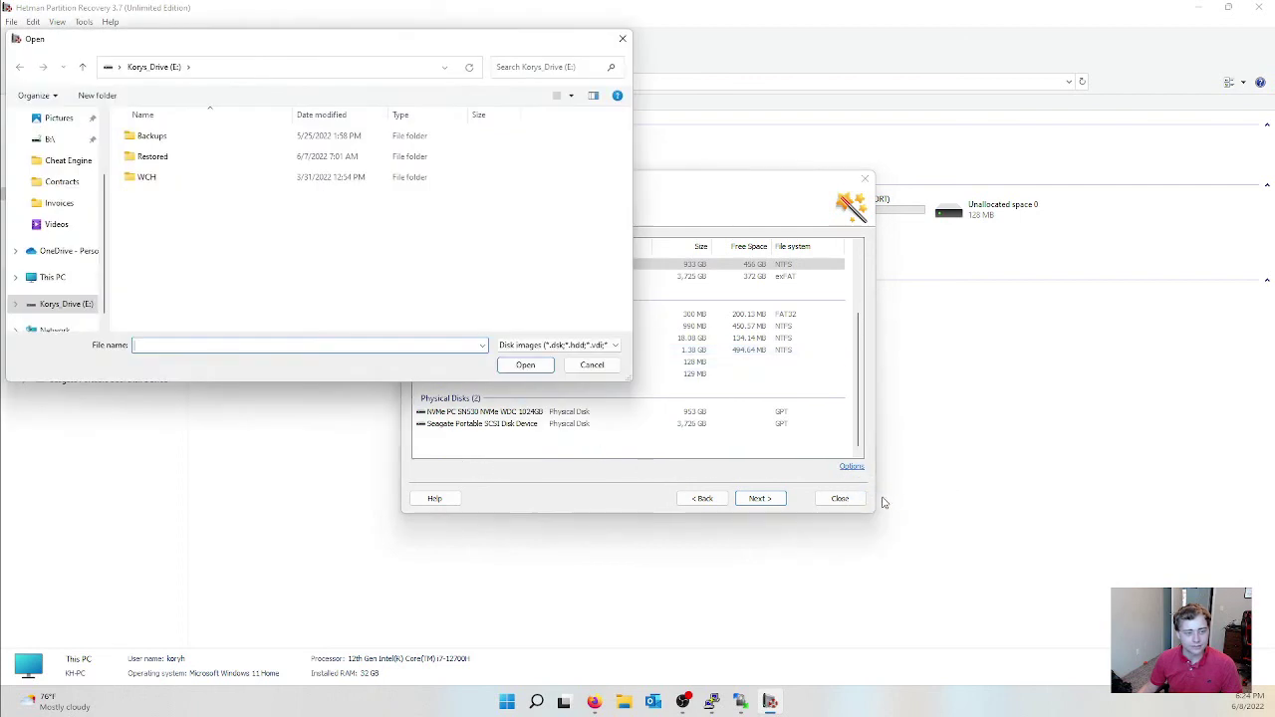
click(515, 347)
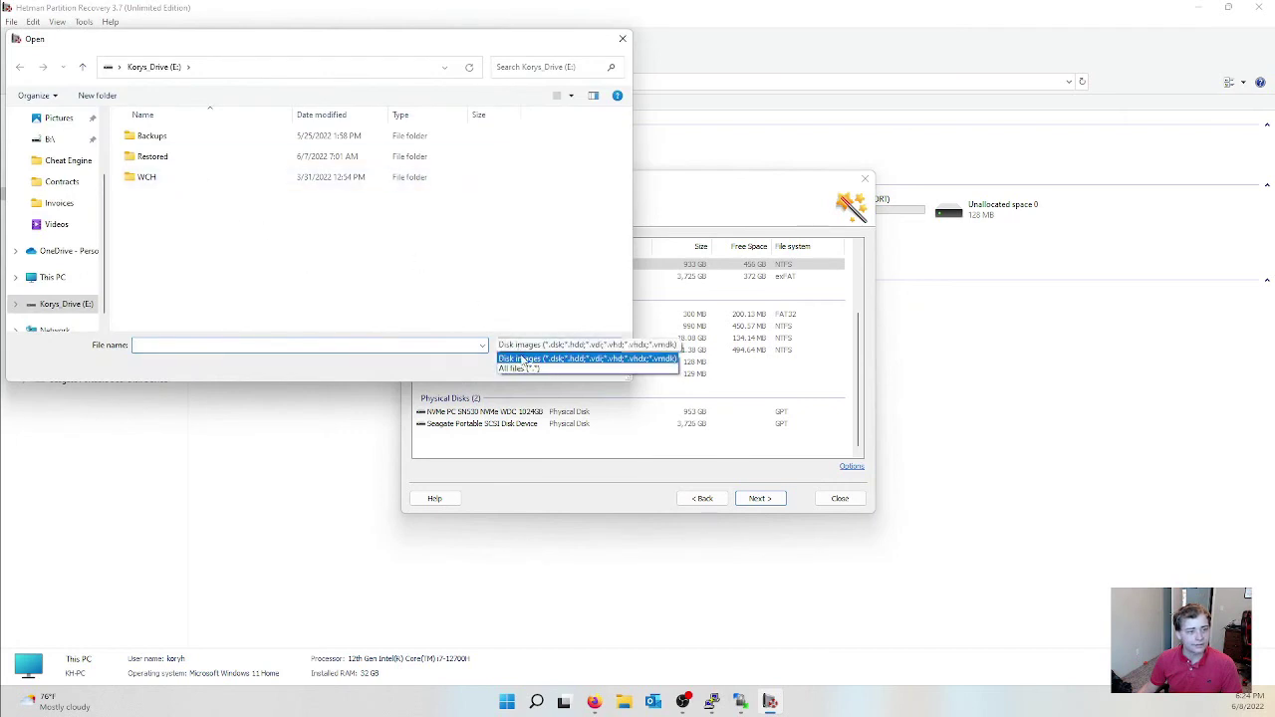
click(526, 364)
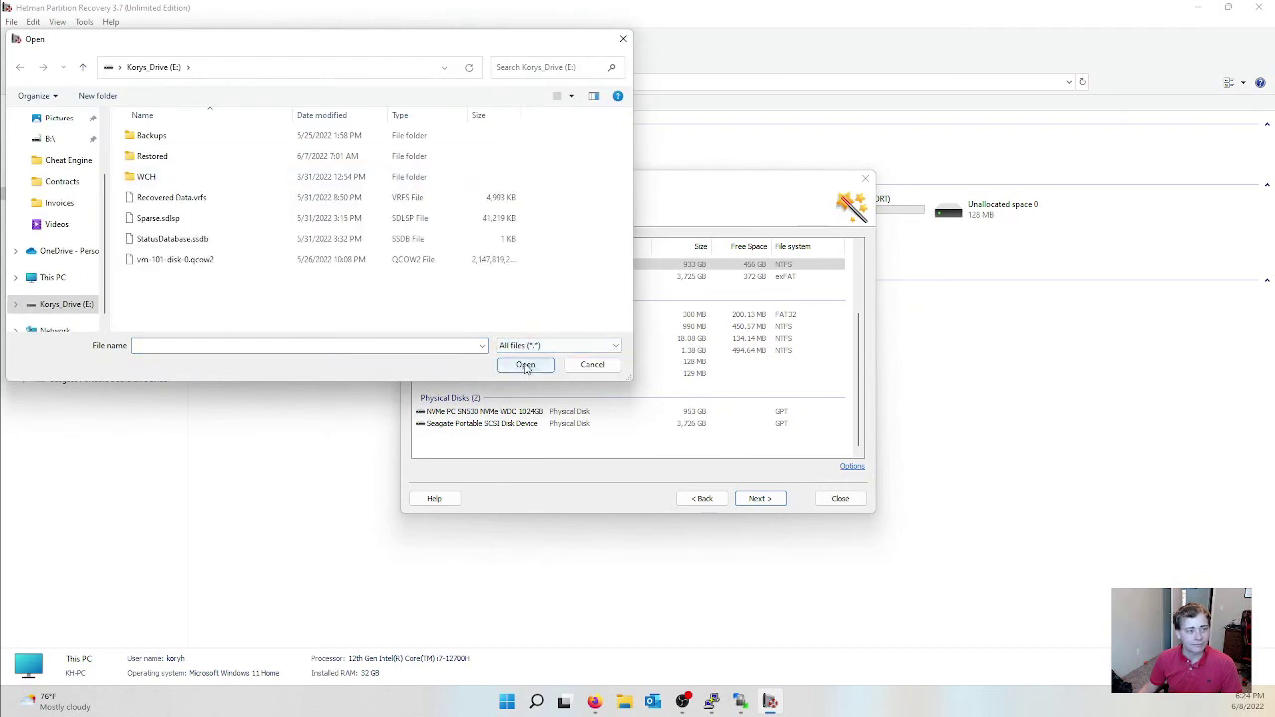
double_click(250, 261)
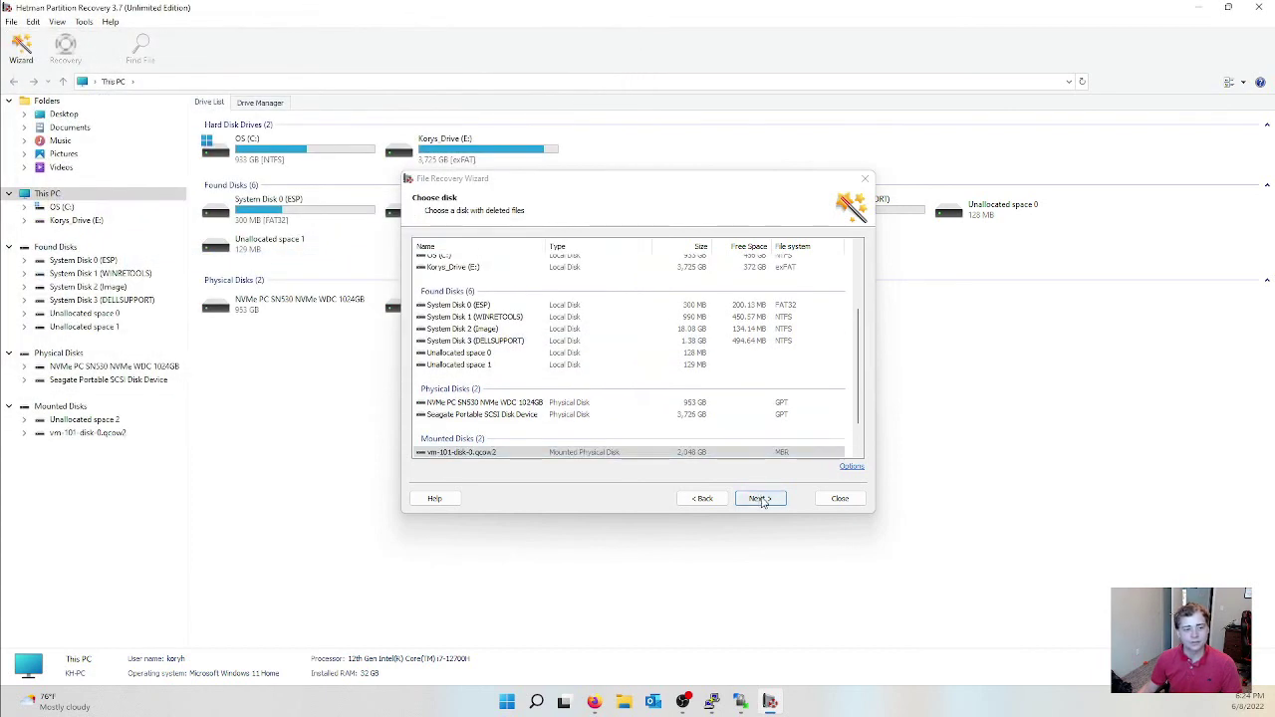
Start a full analysis of the mounted vm-101-disk-0.qcow2 with Ext2/3/4 and UFS included, and abort it.
click(760, 498)
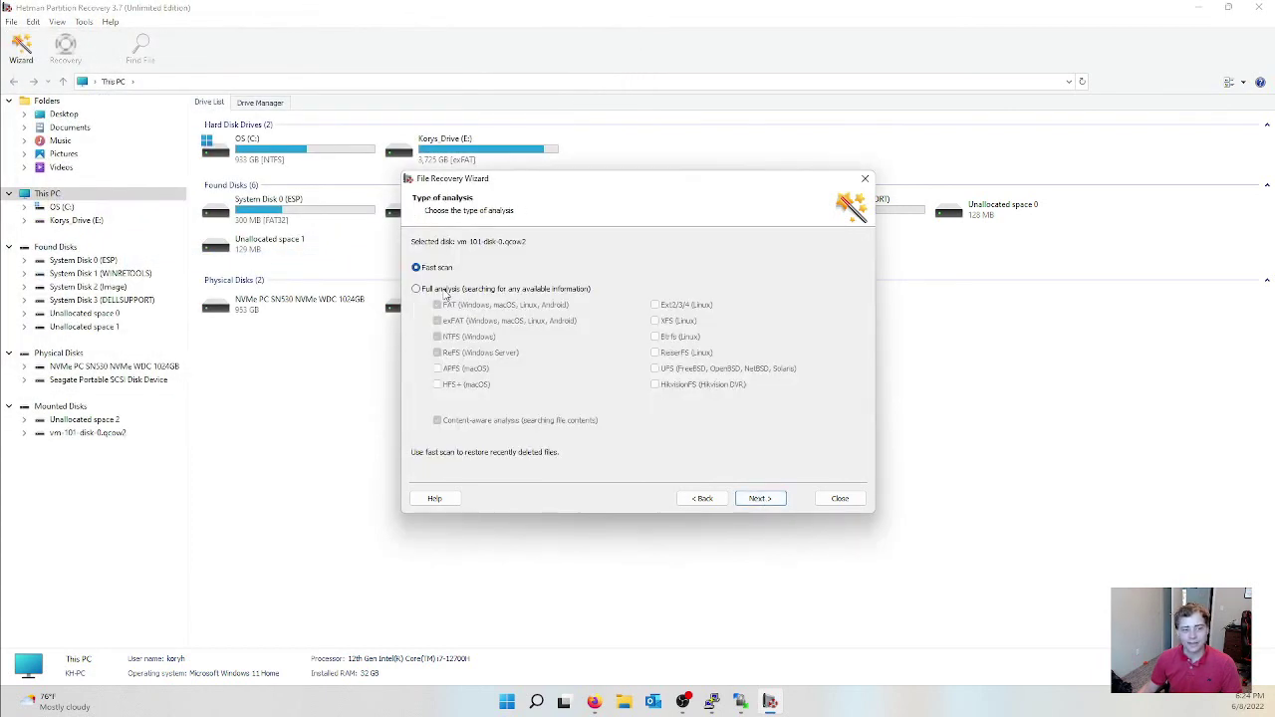
click(445, 289)
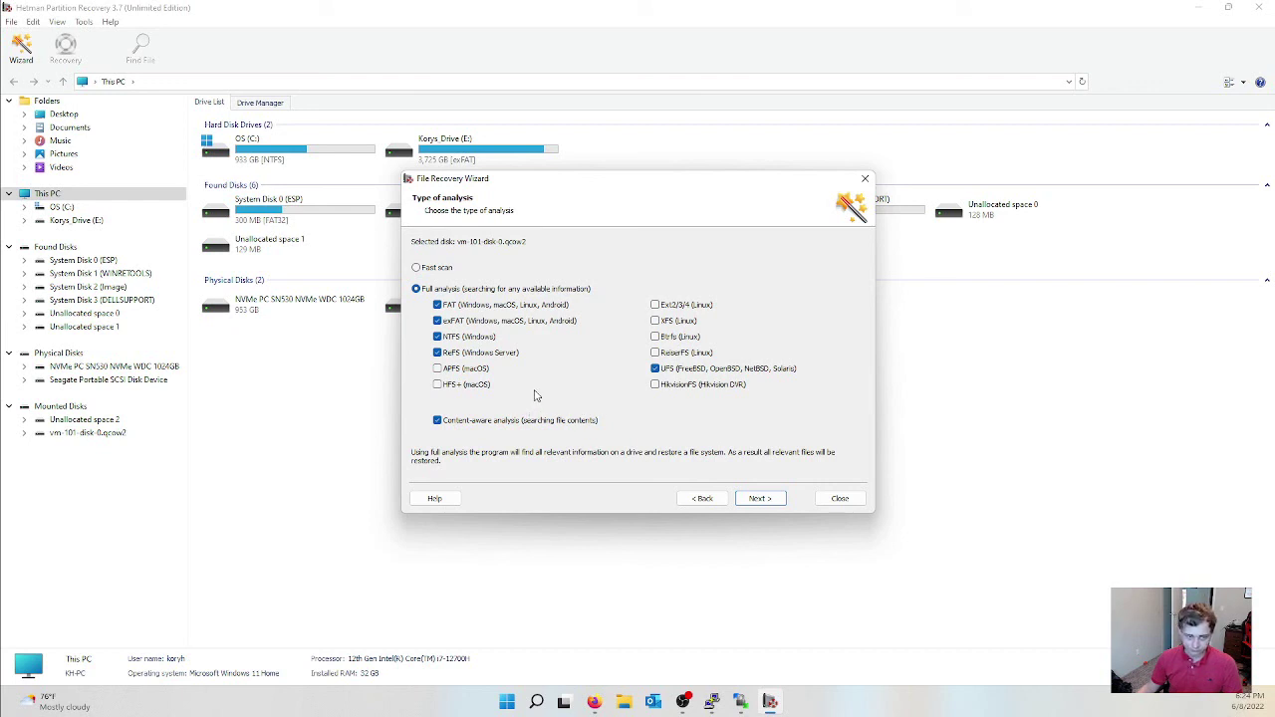
click(655, 305)
click(760, 500)
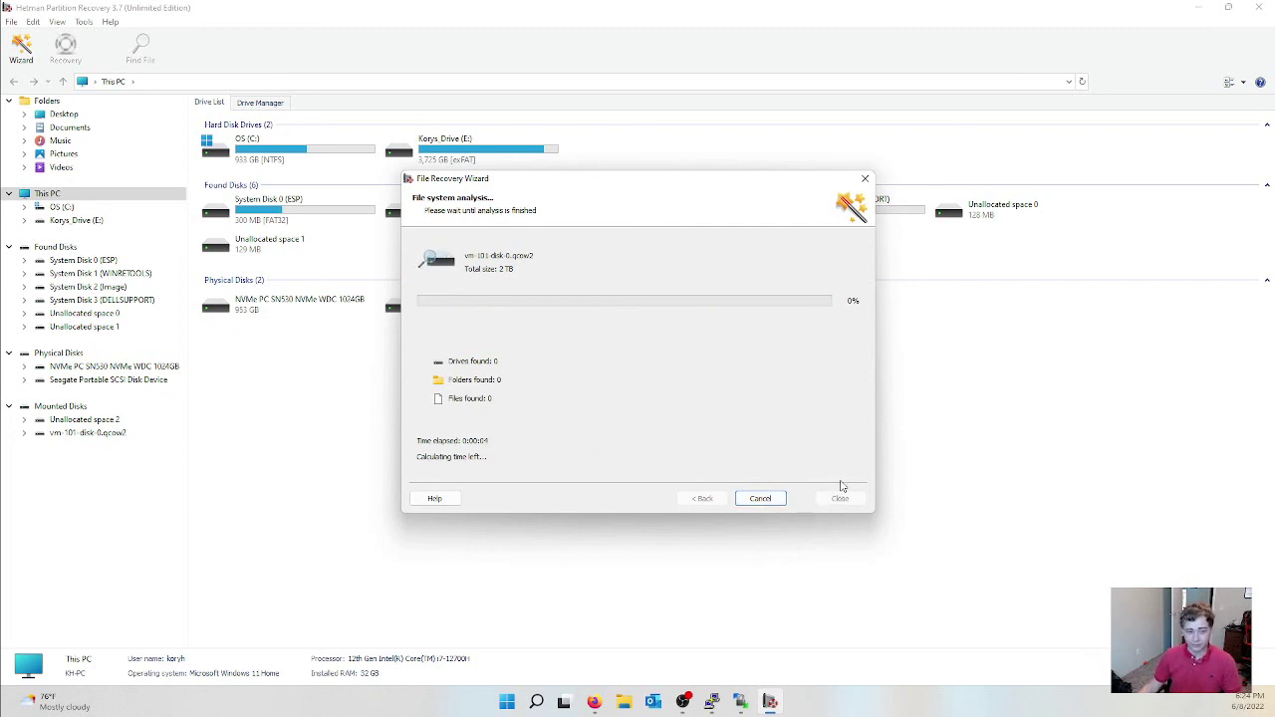
click(767, 501)
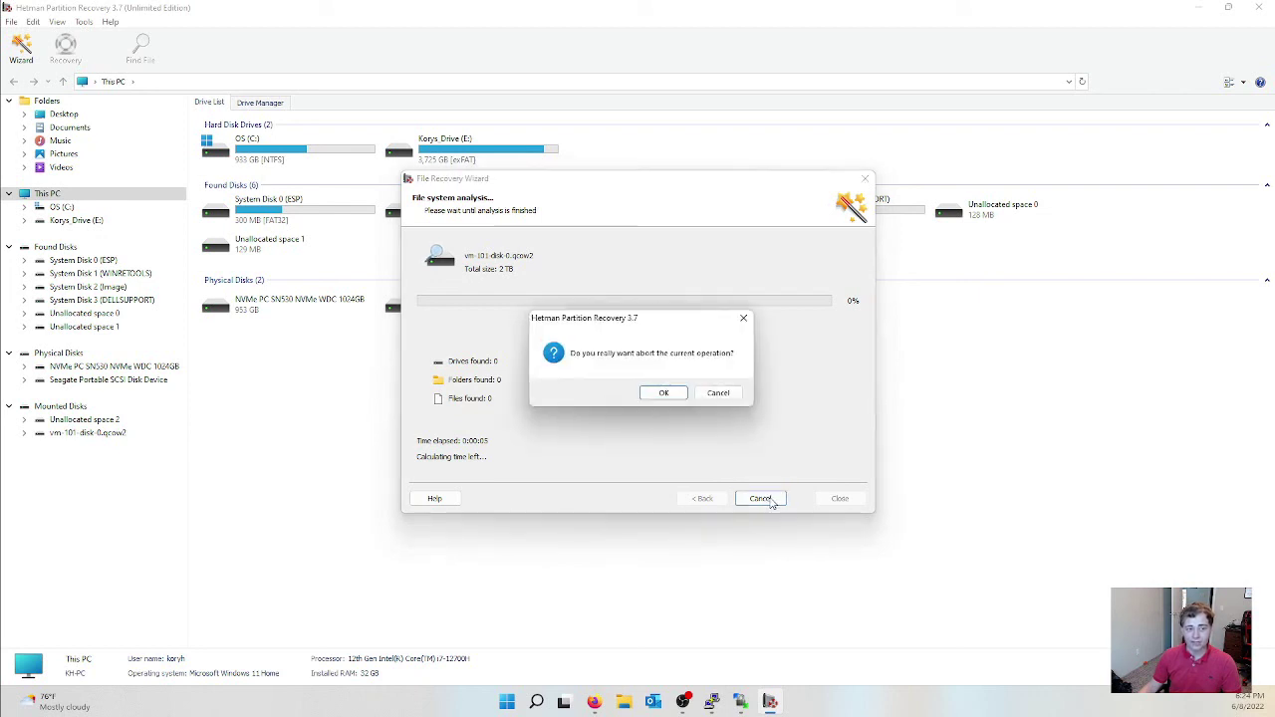
click(673, 392)
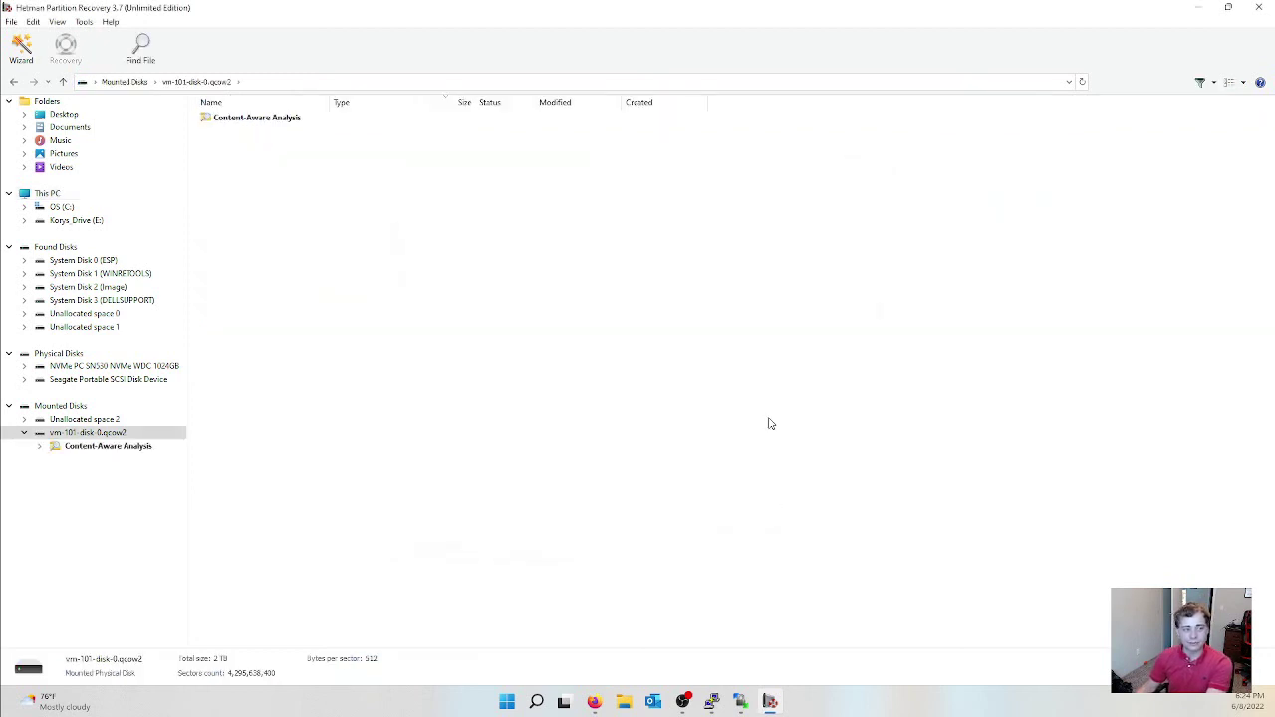
Select Unallocated space 2 under the mounted disks without analyzing it, and close Hetman Partition Recovery.
click(109, 434)
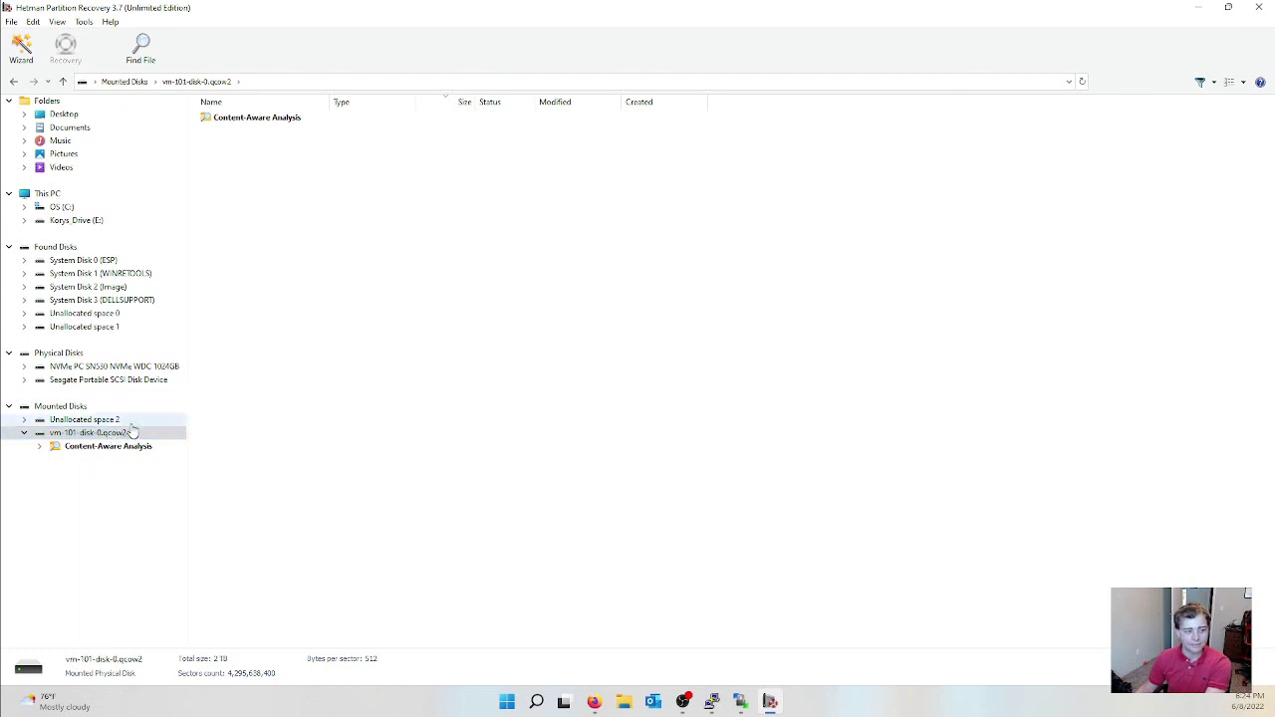
click(110, 423)
click(839, 499)
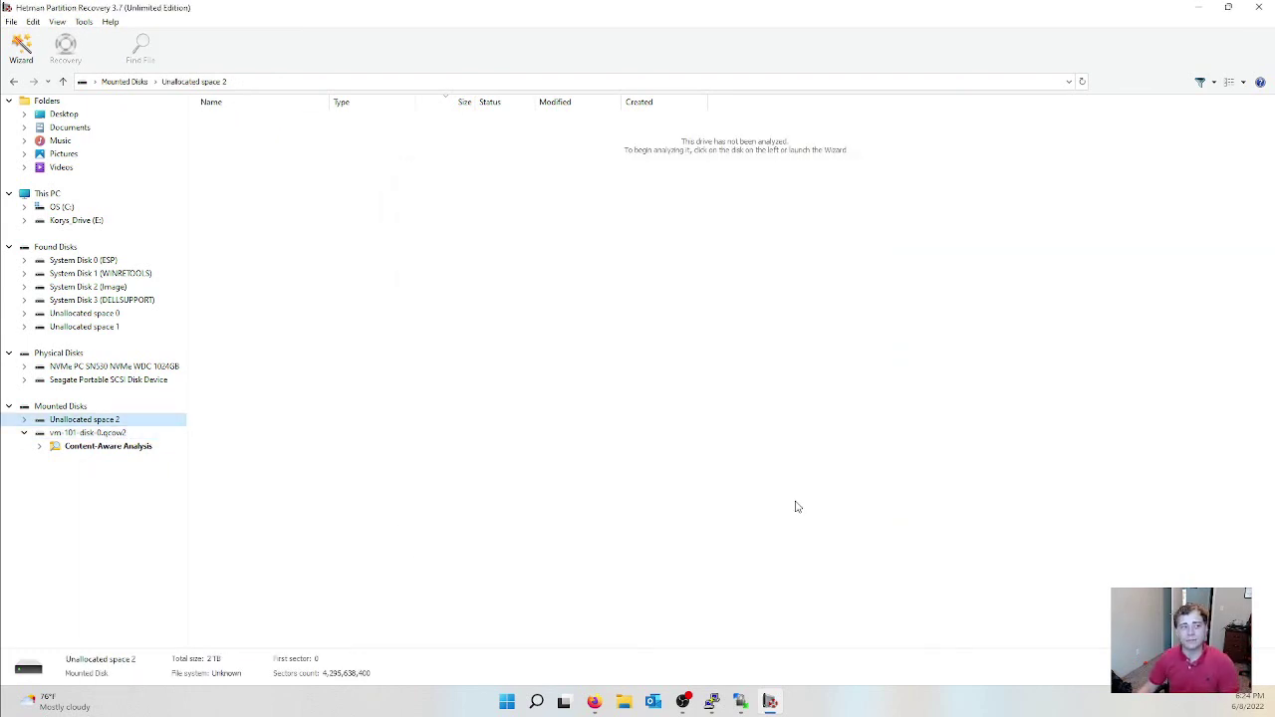
click(1260, 7)
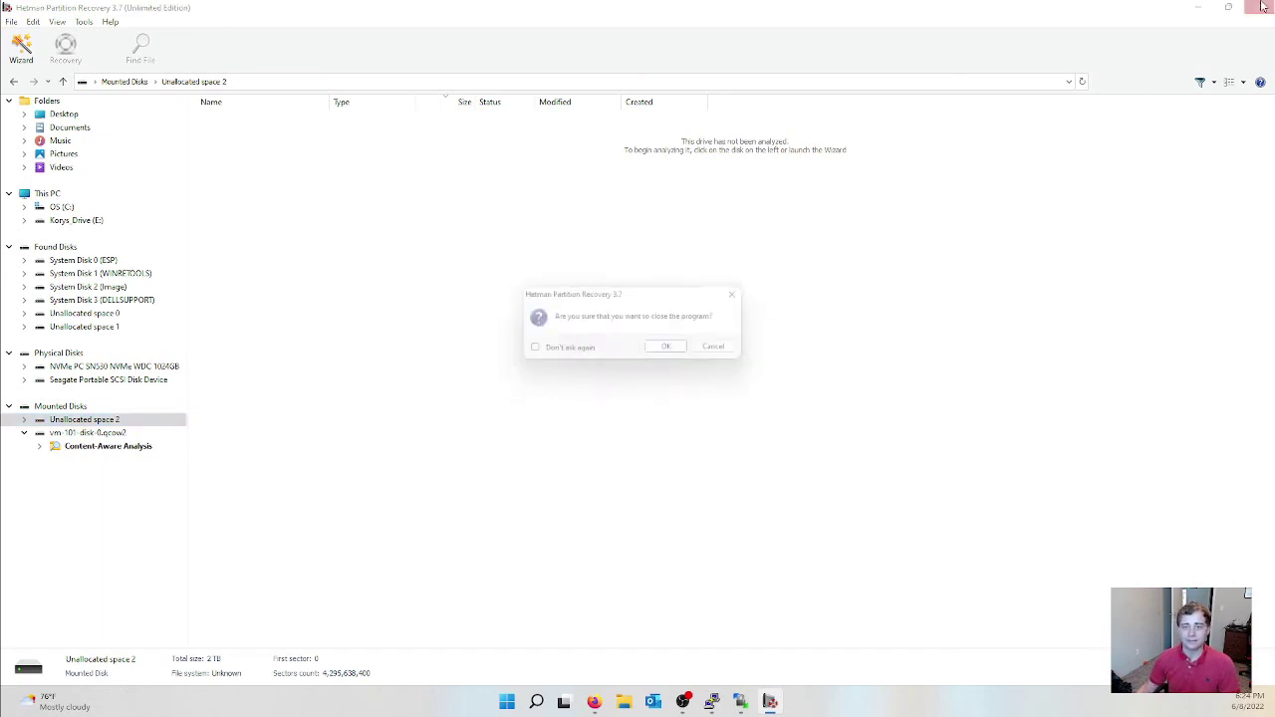
key(Return)
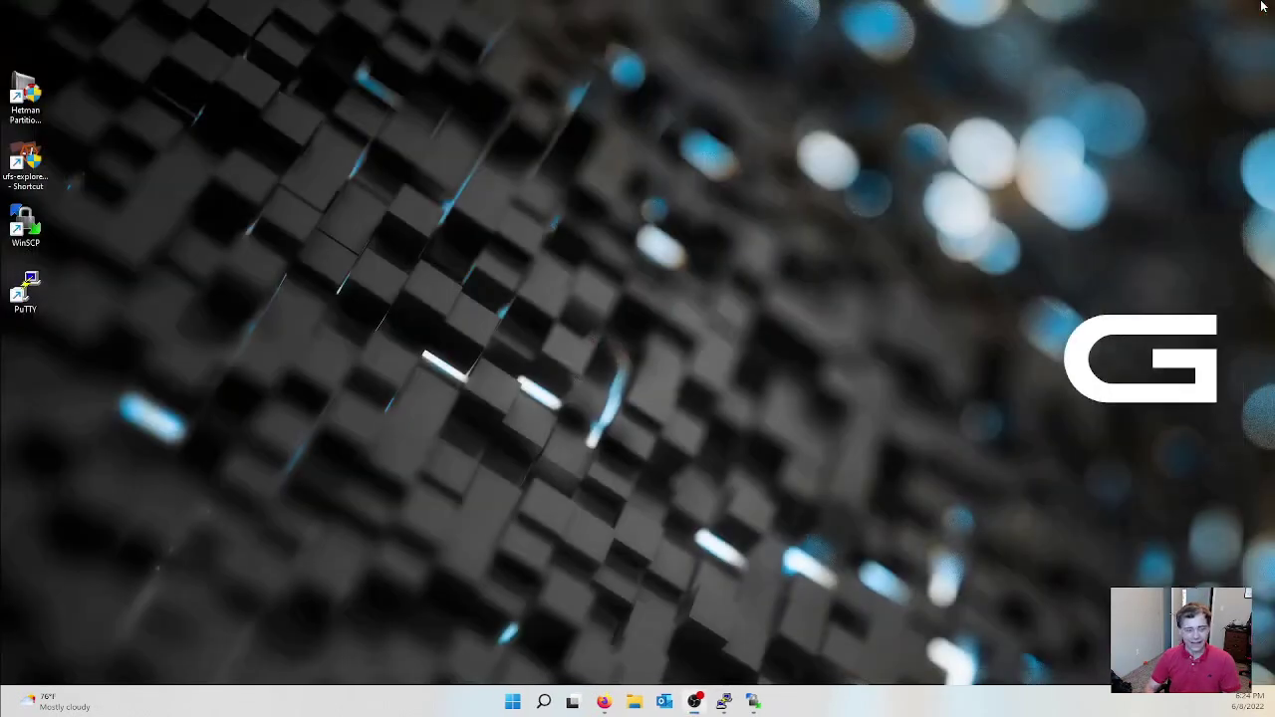